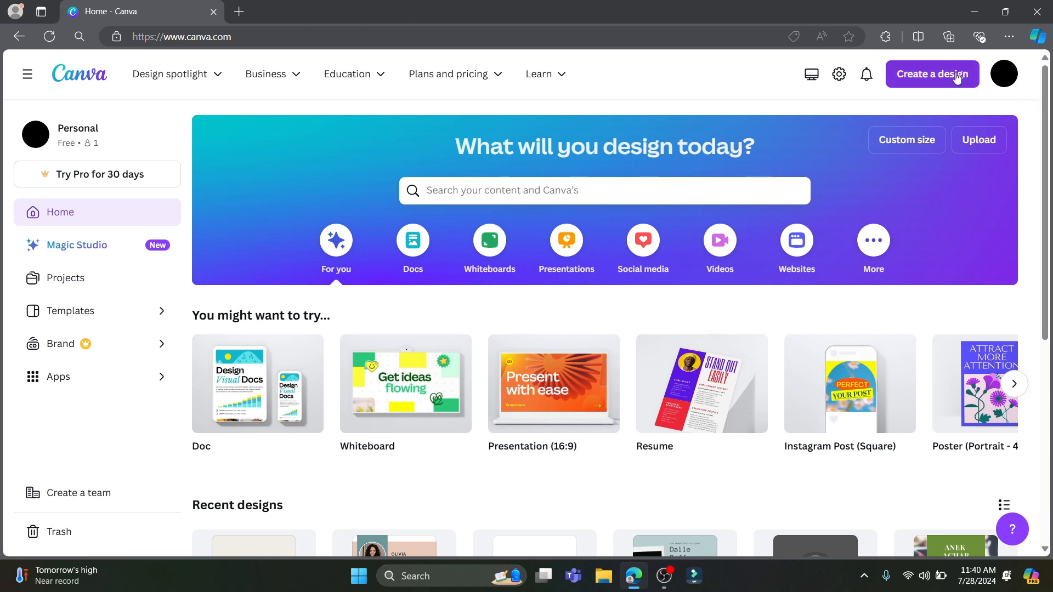
Create a new Logo design and look through its suggested templates
left_click(925, 76)
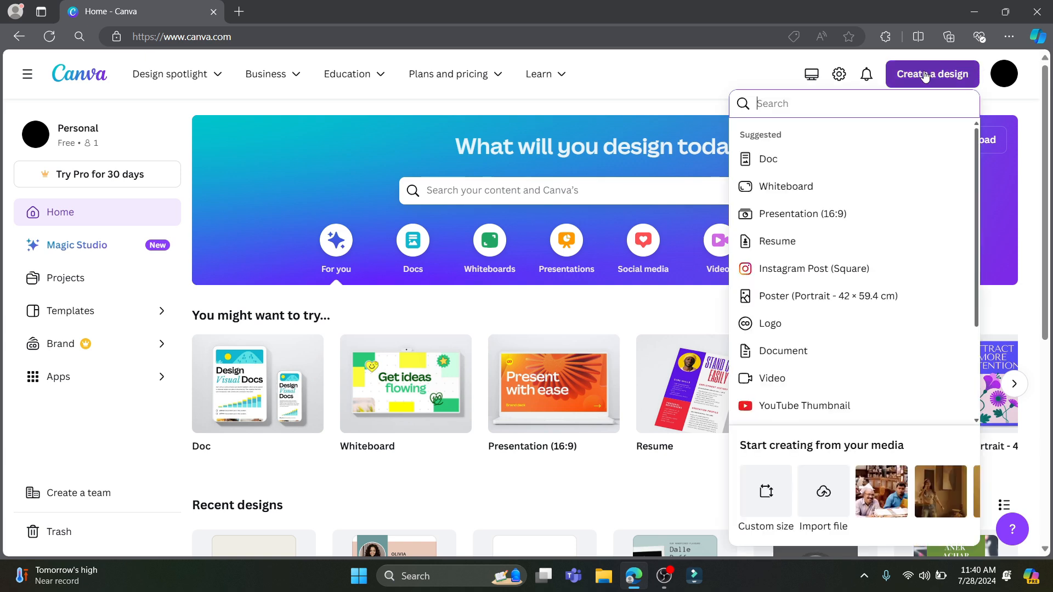
left_click(769, 327)
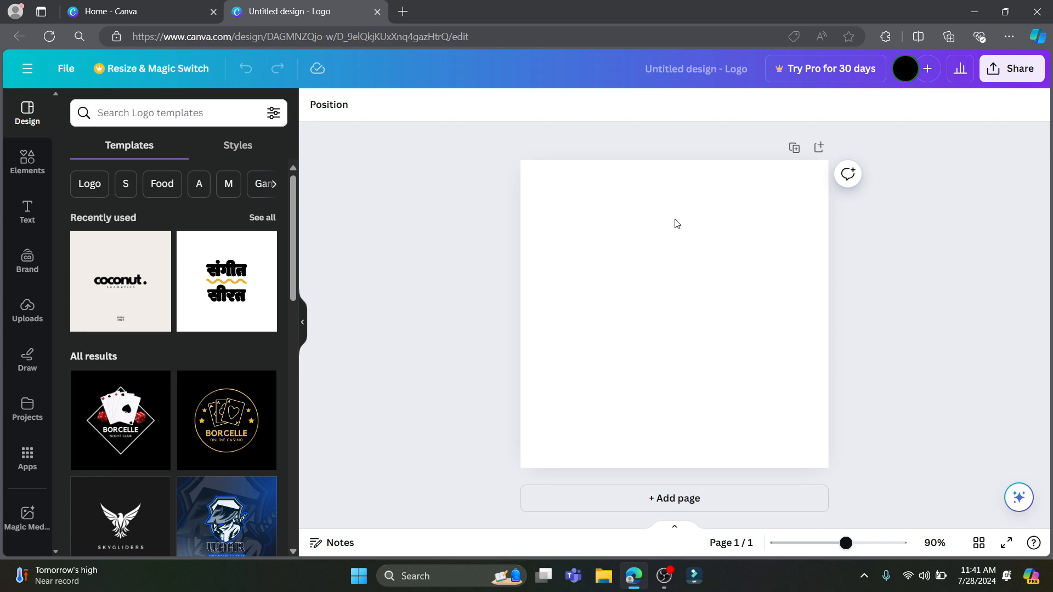
scroll(156, 274, "down", 8)
scroll(150, 347, "up", 7)
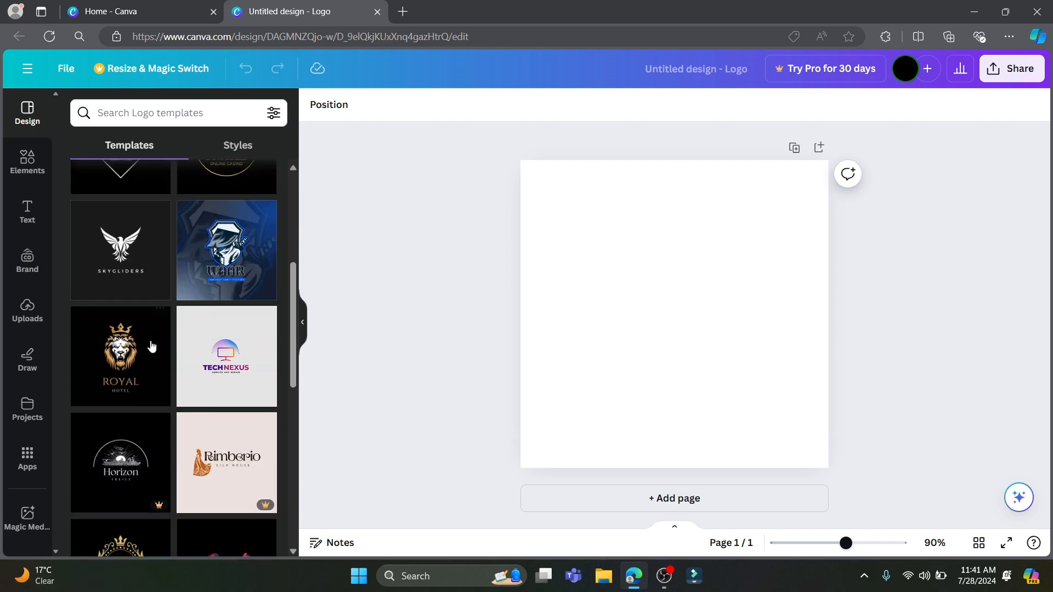
Search the logo templates for "cosmetics"
left_click(178, 113)
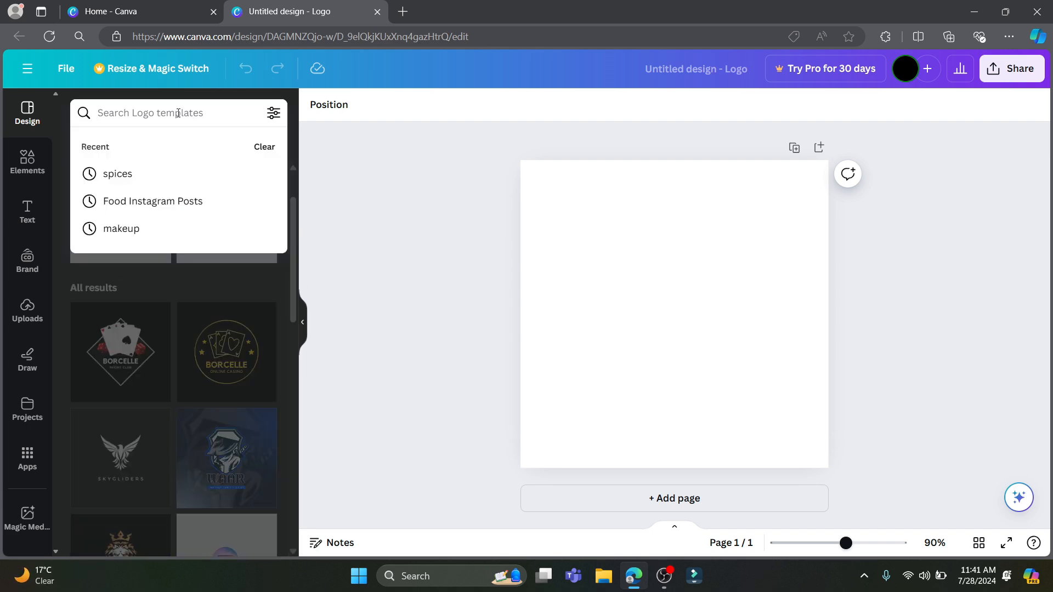
type("Cos")
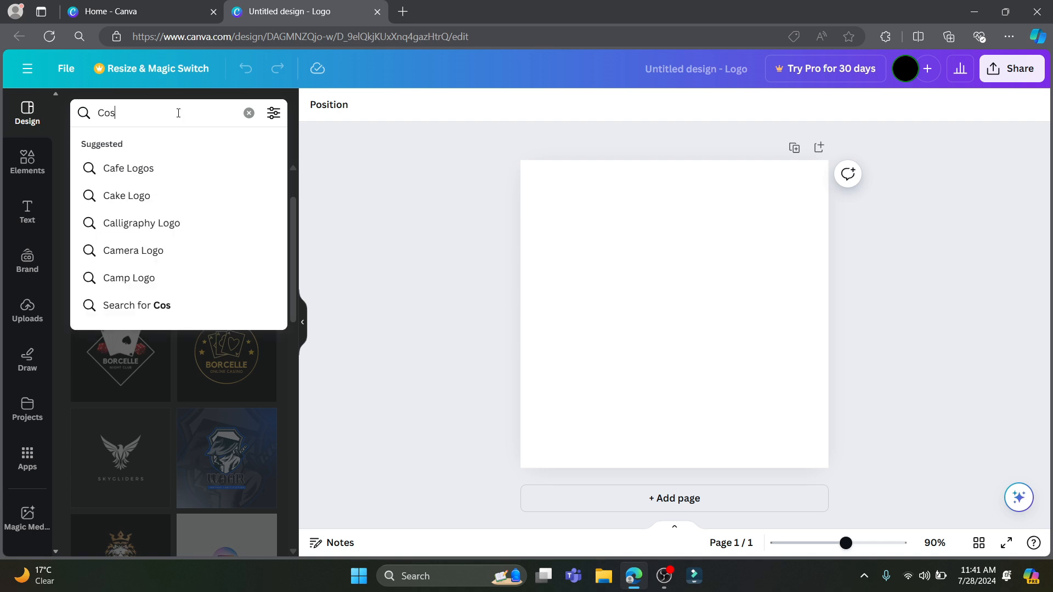
type("metic")
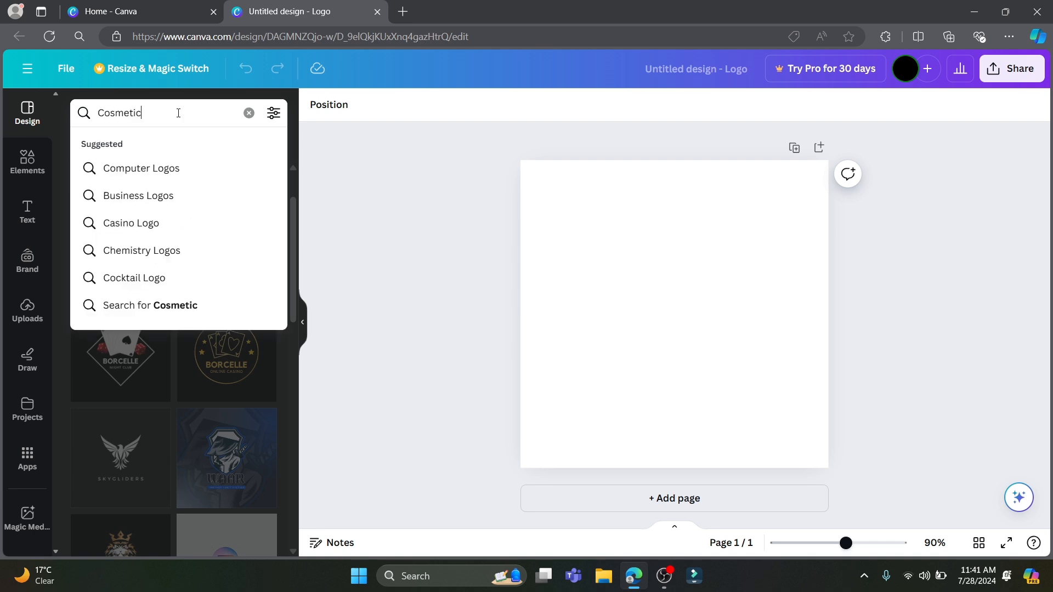
type("s")
left_click(139, 169)
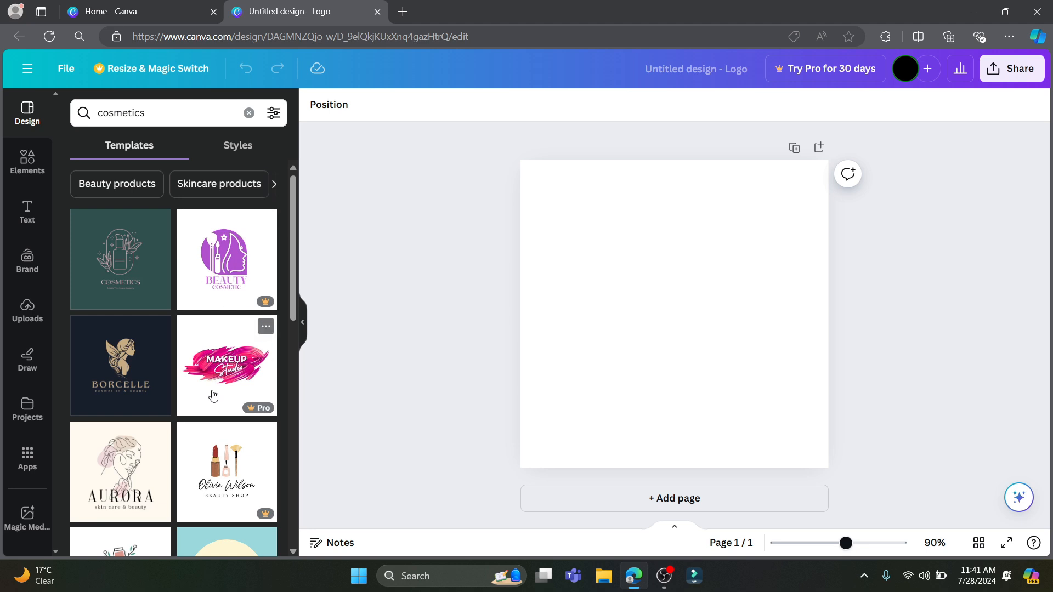
Apply the pink page of the Pink Grey Aesthetic Cosmetics Logo template to the blank design
scroll(208, 367, "down", 5)
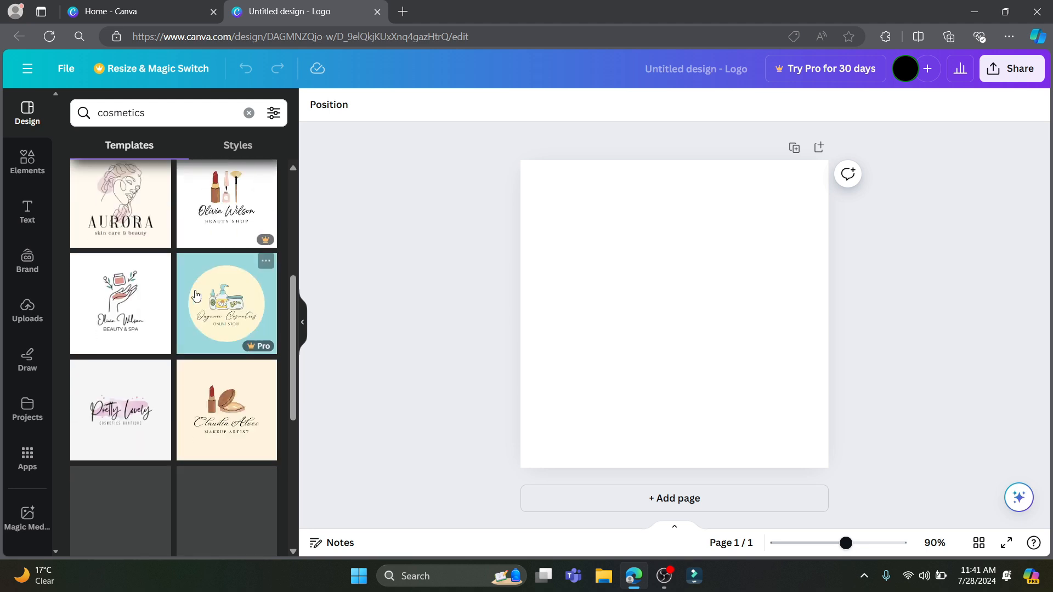
scroll(200, 361, "down", 3)
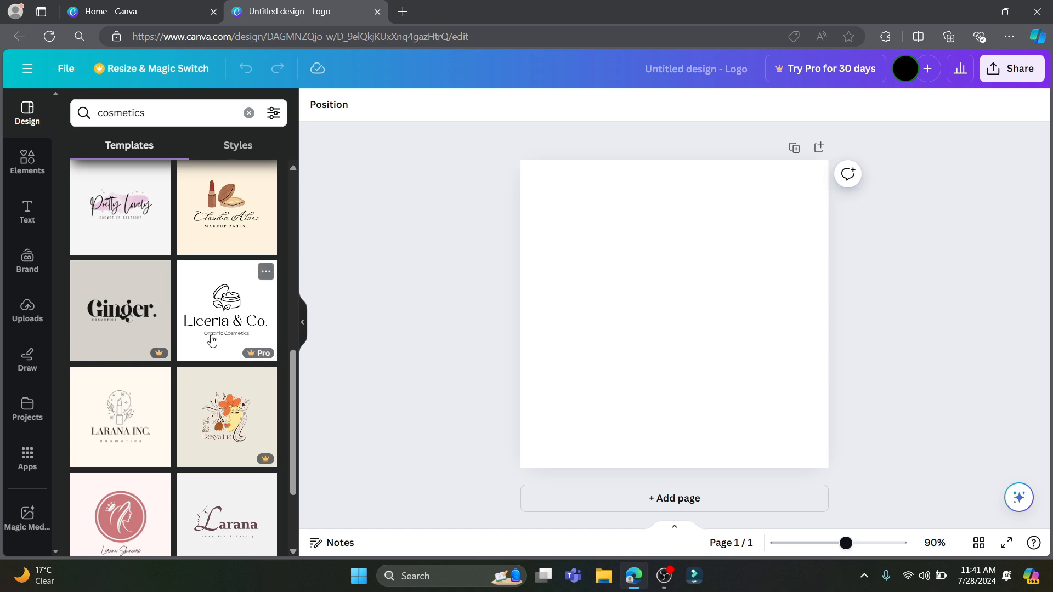
scroll(181, 340, "up", 1)
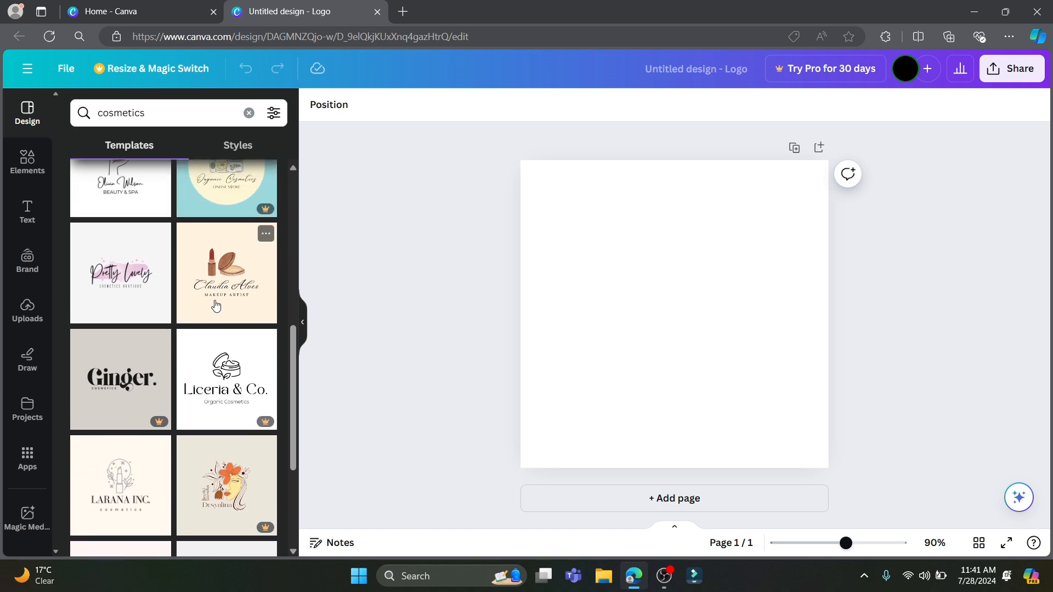
scroll(203, 315, "up", 5)
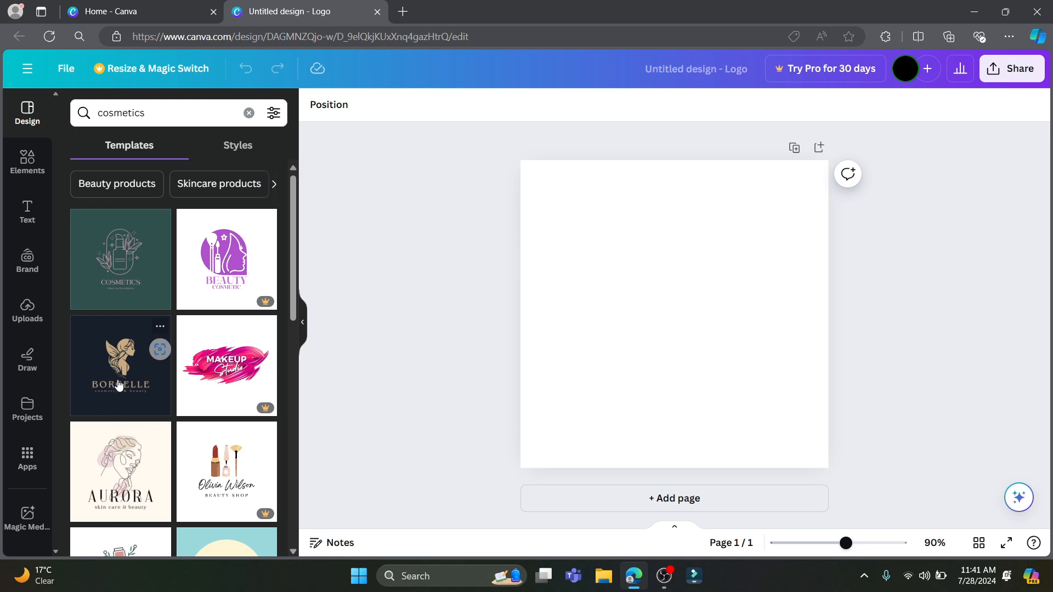
scroll(153, 340, "down", 1)
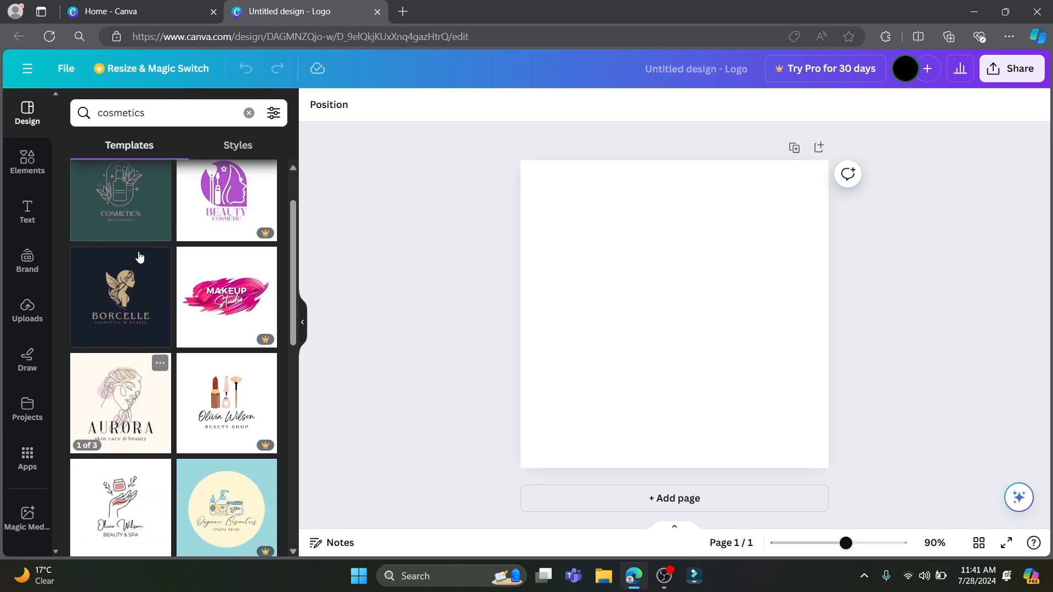
left_click(123, 196)
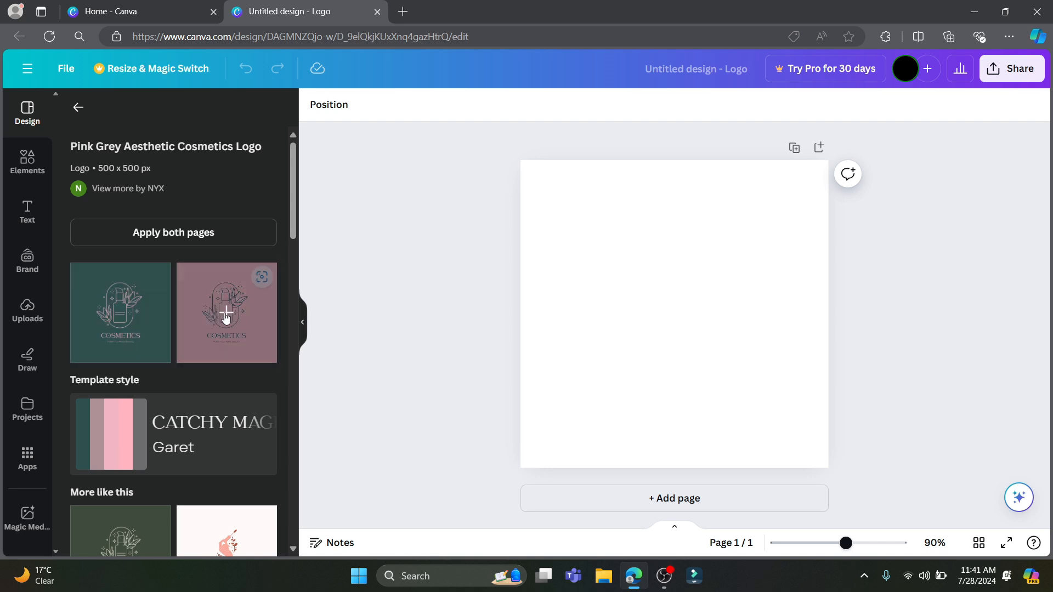
scroll(192, 367, "down", 4)
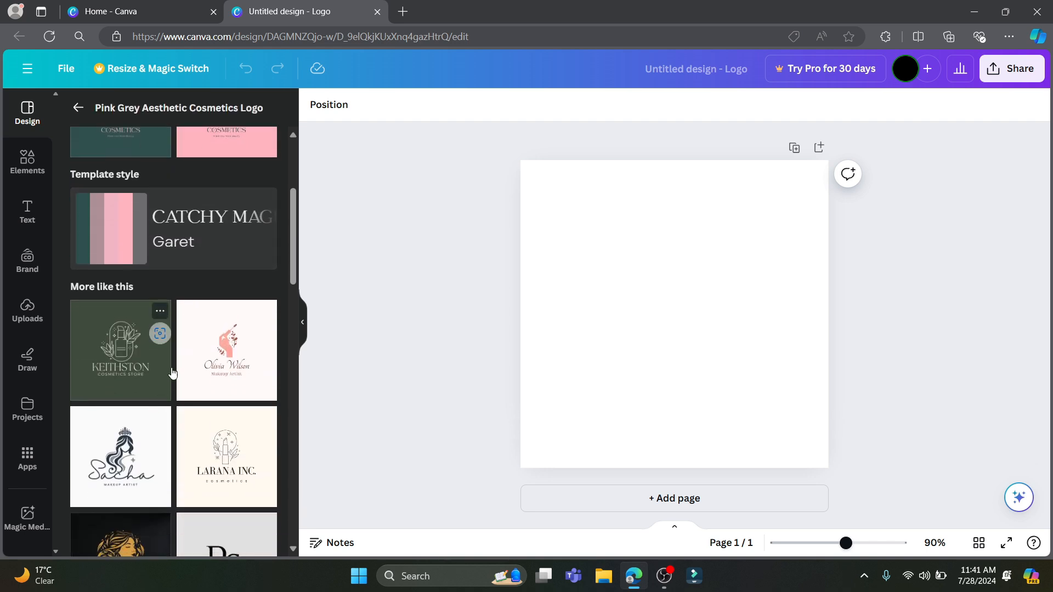
scroll(218, 274, "up", 3)
left_click(228, 247)
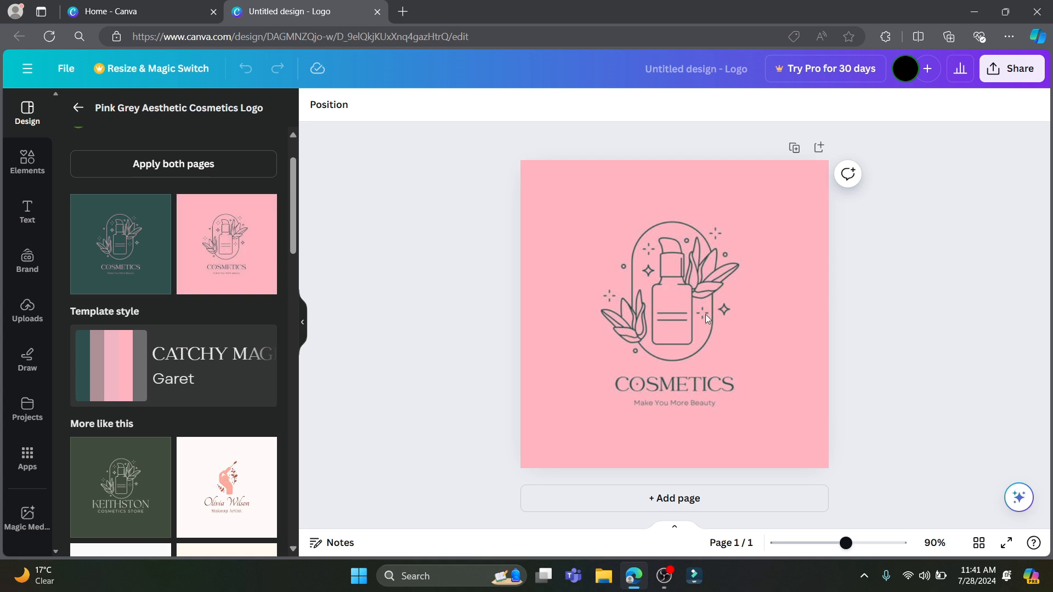
left_click(340, 185)
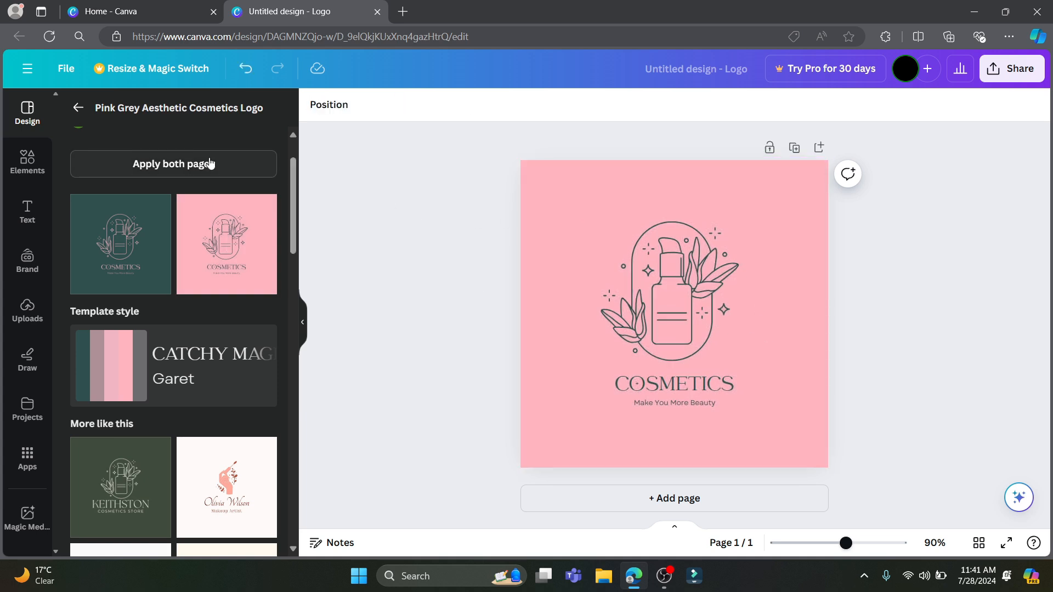
Replace the COSMETICS heading in the logo with "KURLY KOSMETICS"
left_click(672, 275)
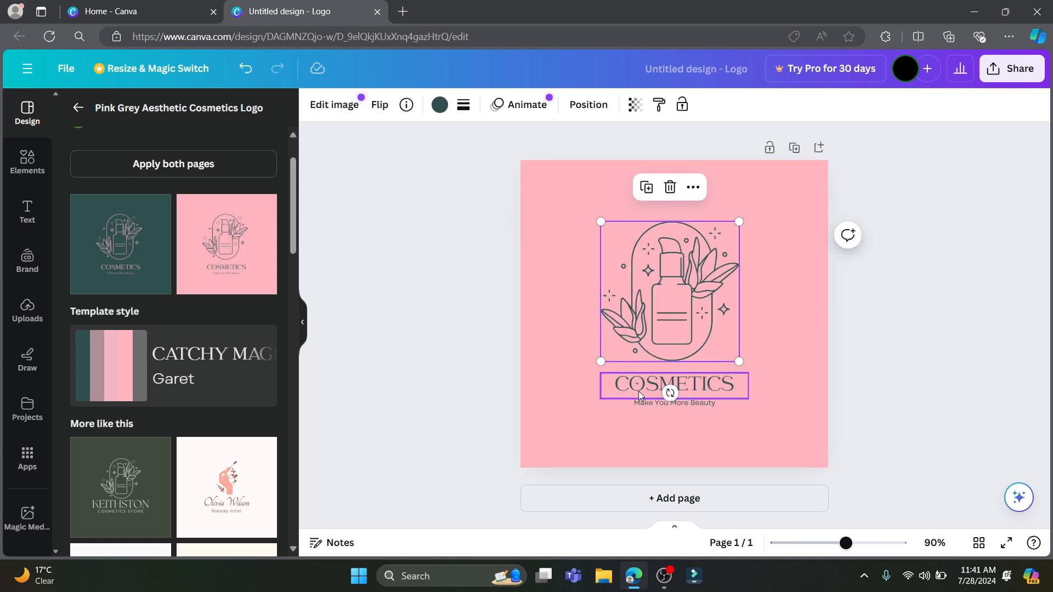
left_click(644, 383)
double_click(650, 383)
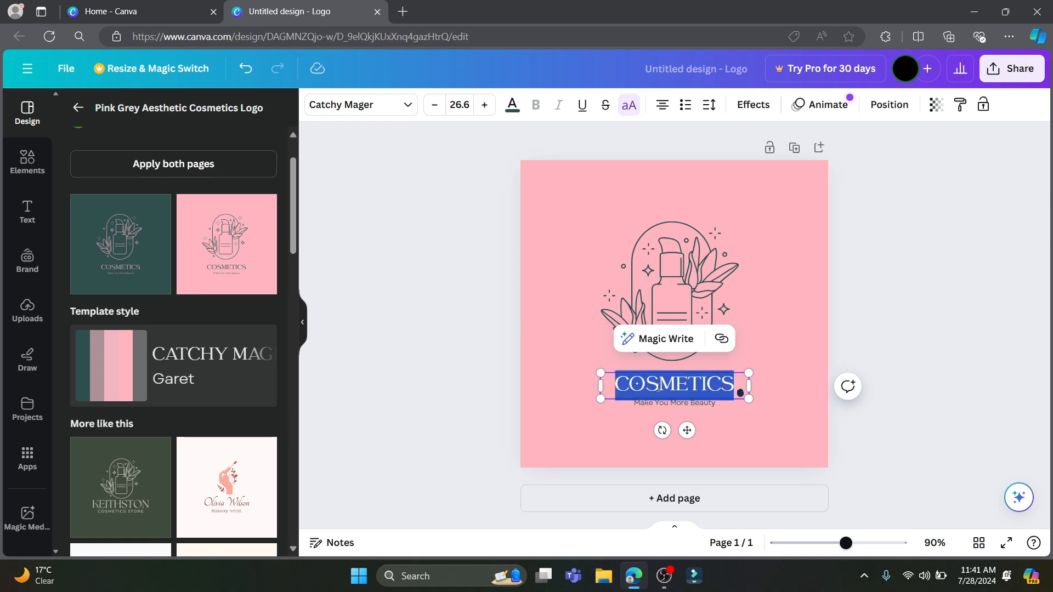
type("KURL")
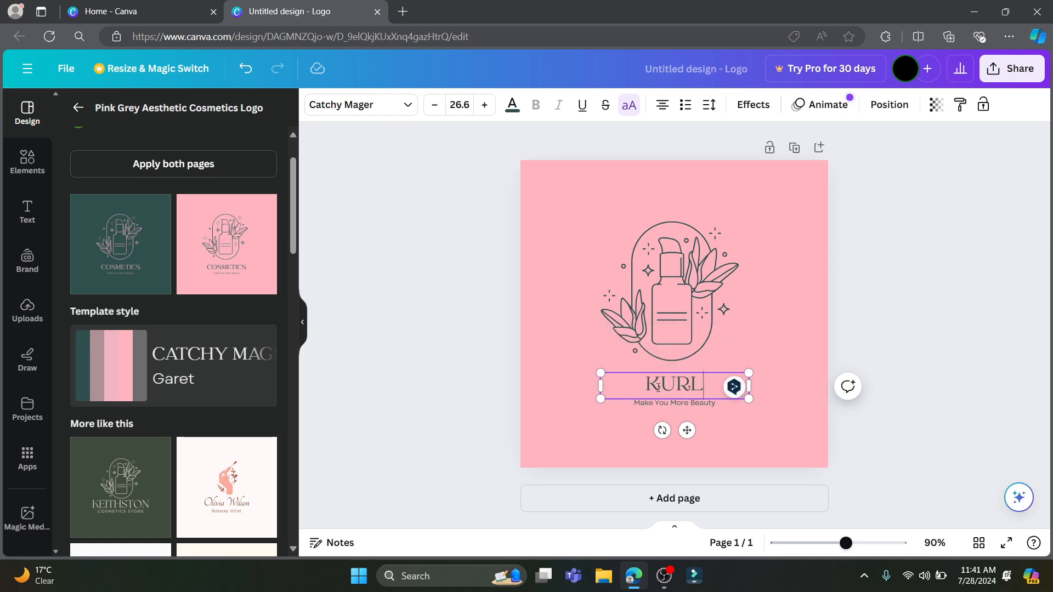
type("Y KOSMETICS")
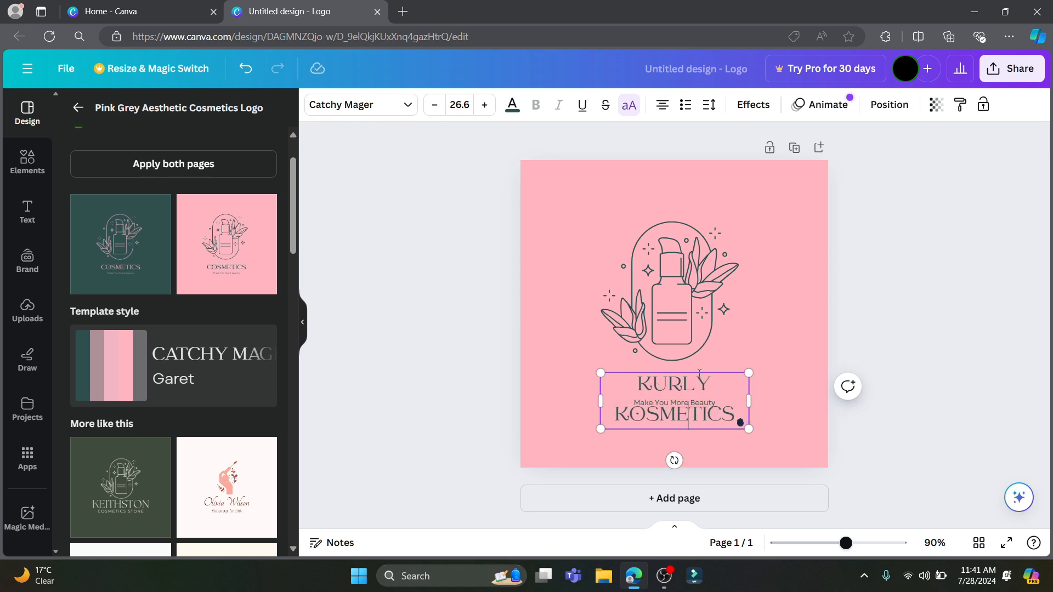
Rearrange the logo with the bottle illustration higher up, the two-line heading just beneath it and the tagline below the heading
left_click_drag(679, 262, 680, 232)
left_click_drag(669, 401, 670, 423)
left_click(670, 389)
left_click(784, 384)
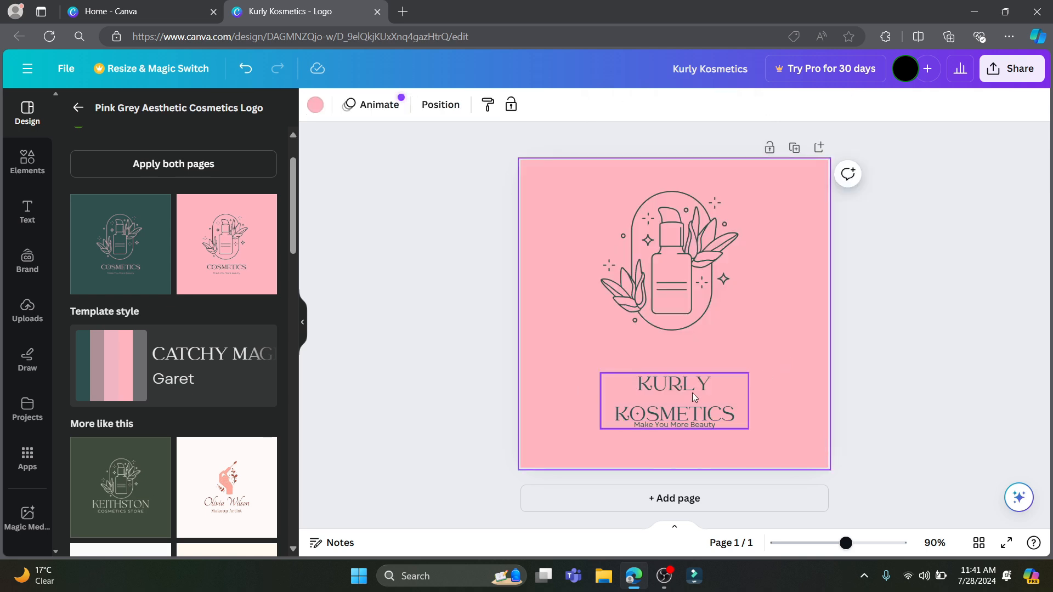
left_click_drag(689, 388, 688, 355)
left_click(689, 432)
mouse_move(691, 422)
left_mouse_down()
mouse_move(691, 402)
mouse_move(701, 420)
mouse_move(701, 407)
left_mouse_up()
left_click(566, 288)
left_click(392, 174)
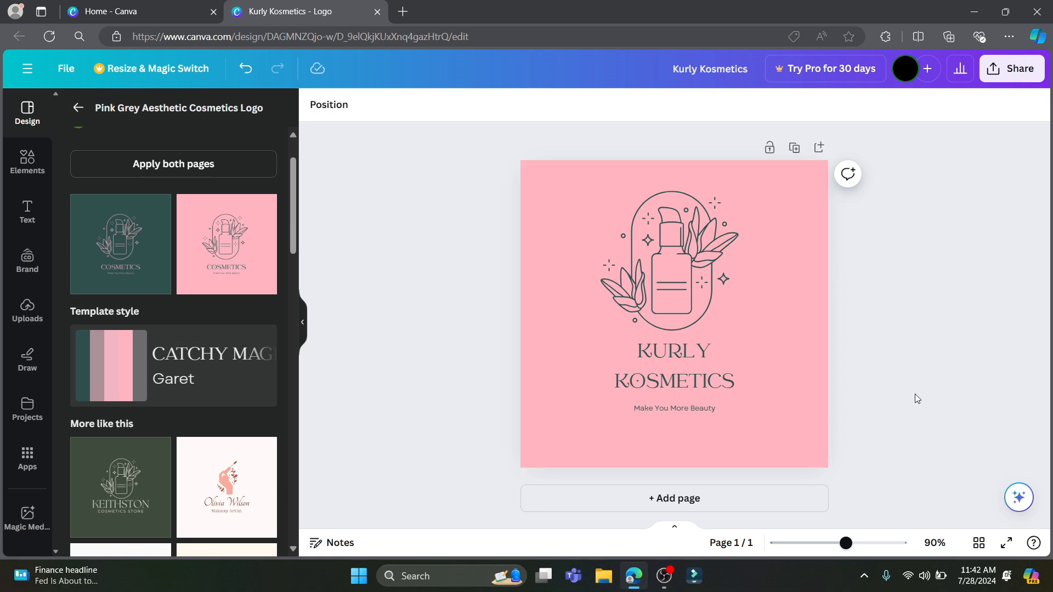
Download the logo design as a PNG file at its default size
left_click(1023, 76)
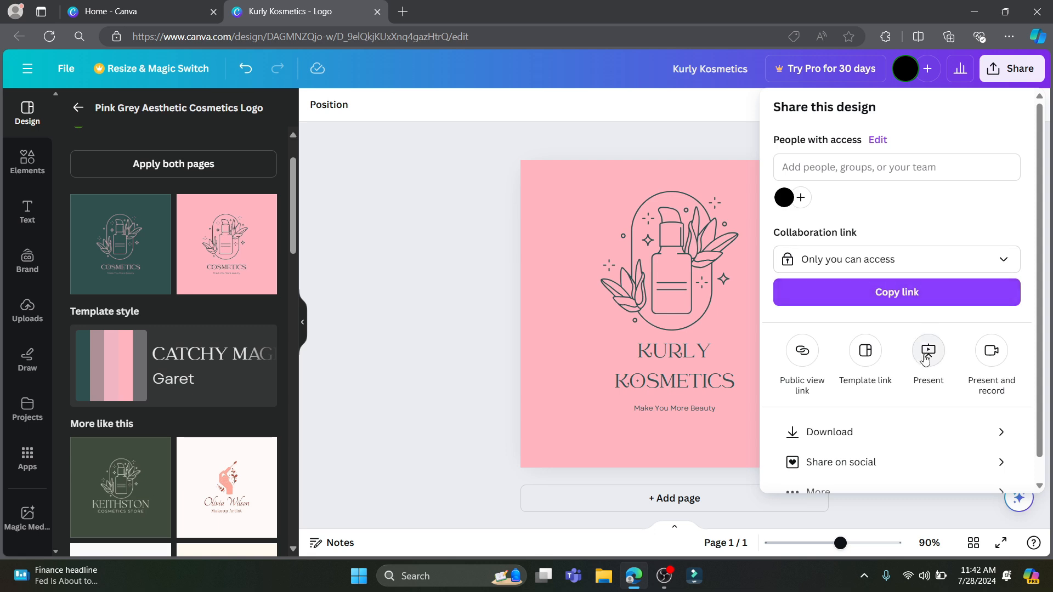
scroll(899, 395, "down", 1)
left_click(1003, 410)
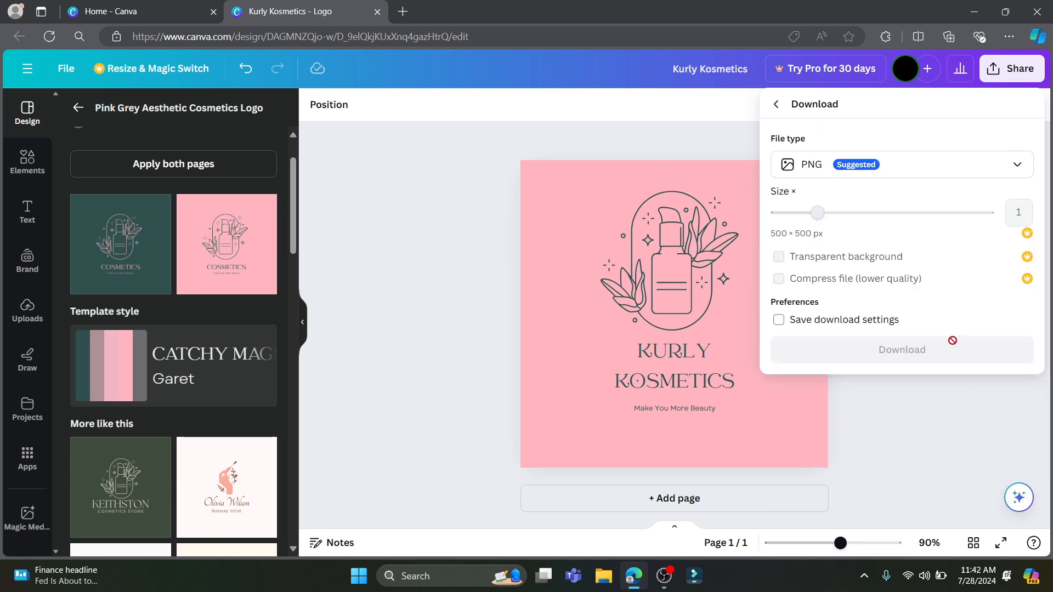
left_click(900, 165)
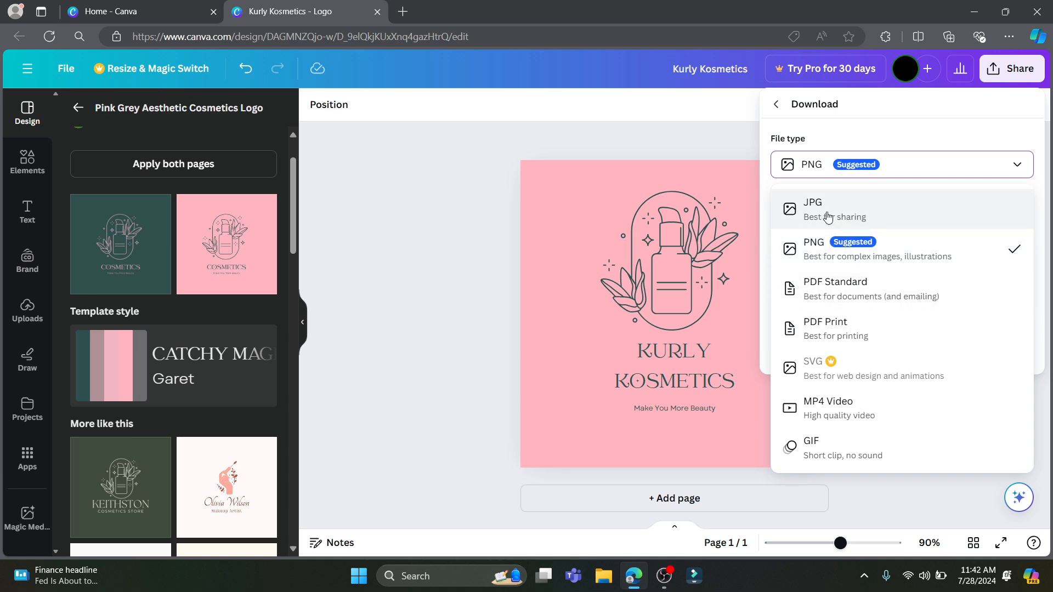
left_click(826, 249)
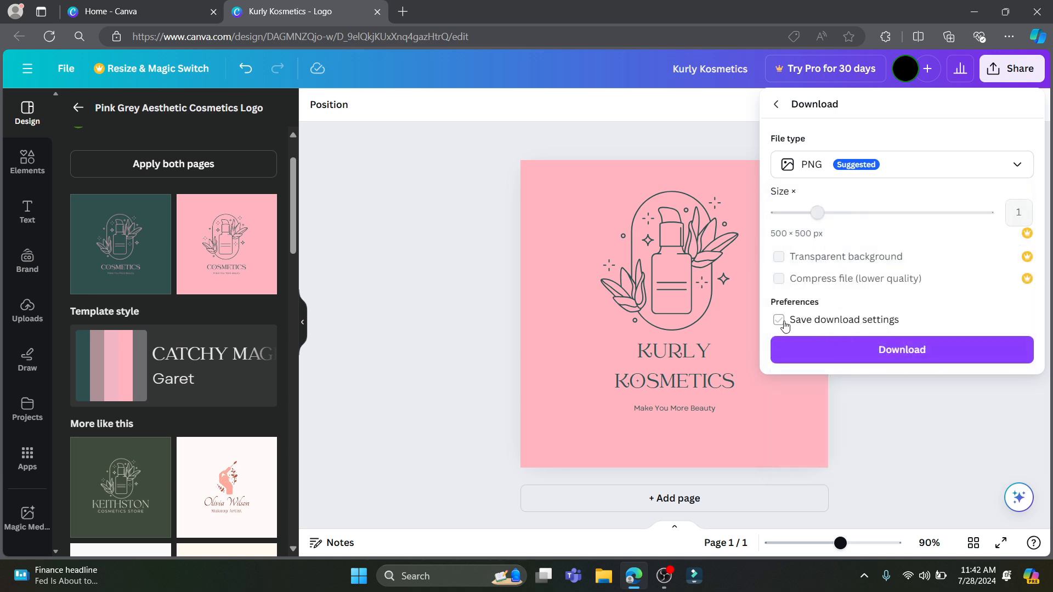
left_click(907, 351)
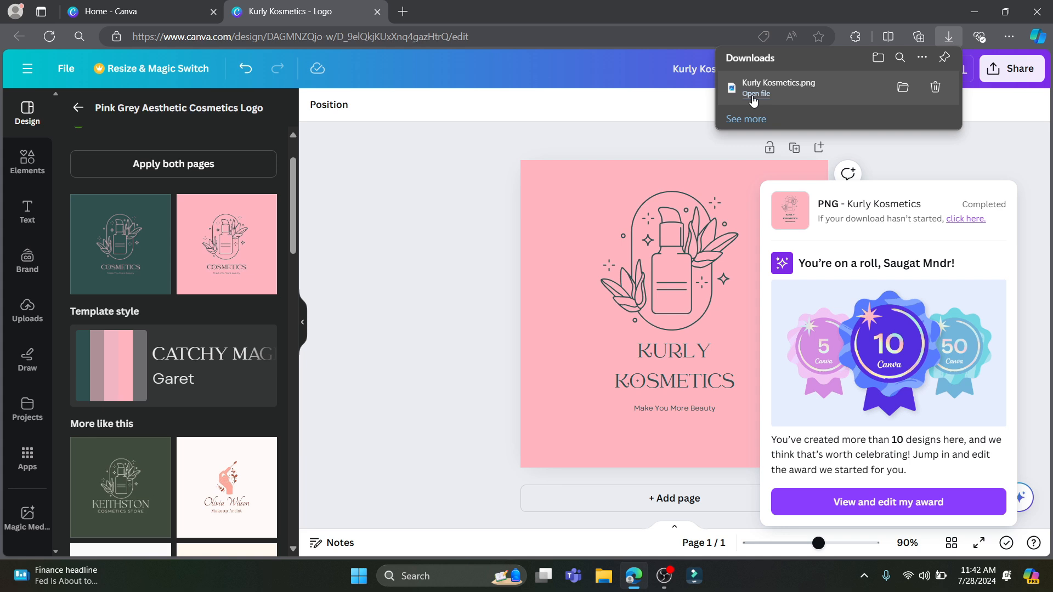
Open the downloaded Kurly Kosmetics.png to examine the exported logo, and close the image viewer
left_click(753, 94)
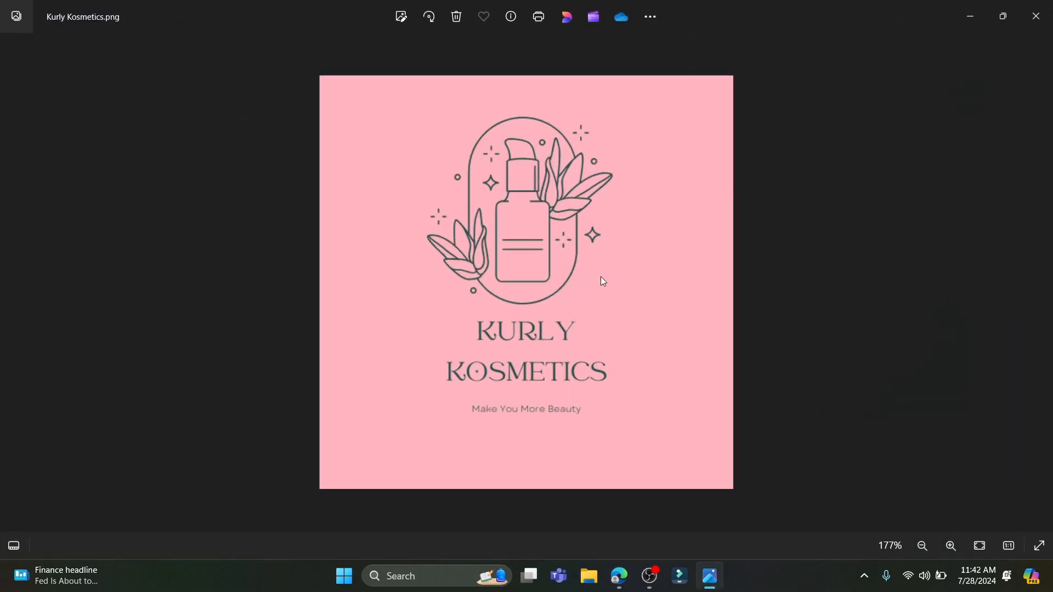
scroll(603, 277, "up", 1)
scroll(603, 277, "down", 3)
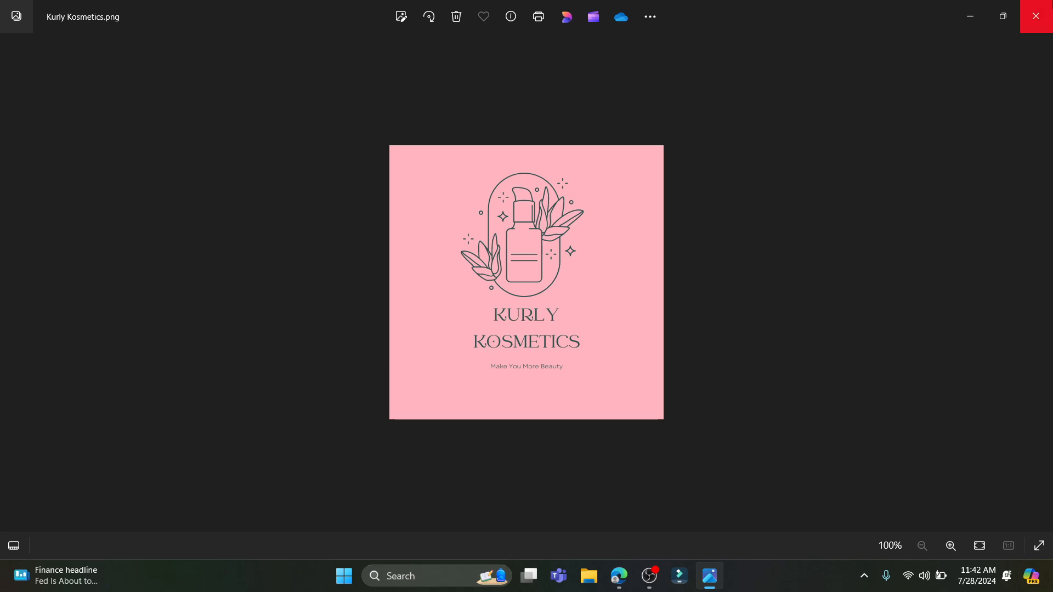
left_click(1035, 16)
left_click(386, 144)
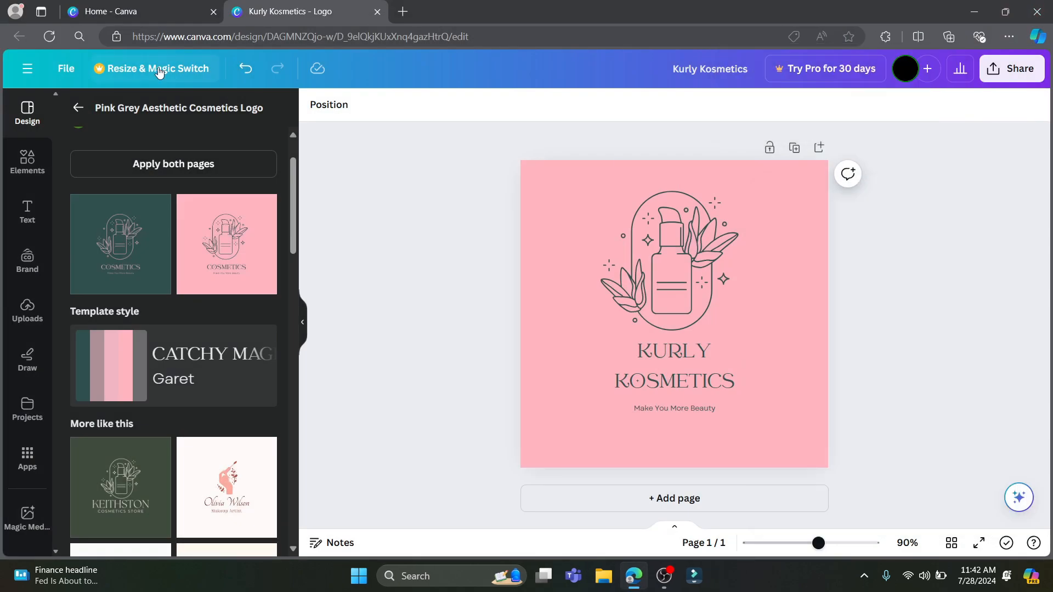
Close the finished Kurly Kosmetics design and create another new Logo design
scroll(124, 277, "up", 2)
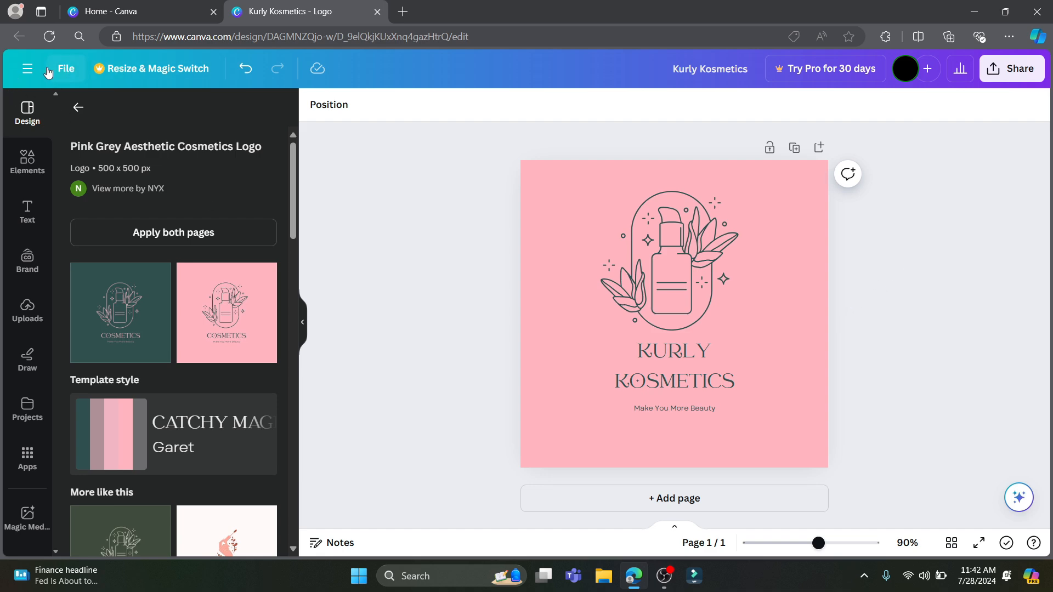
left_click(378, 12)
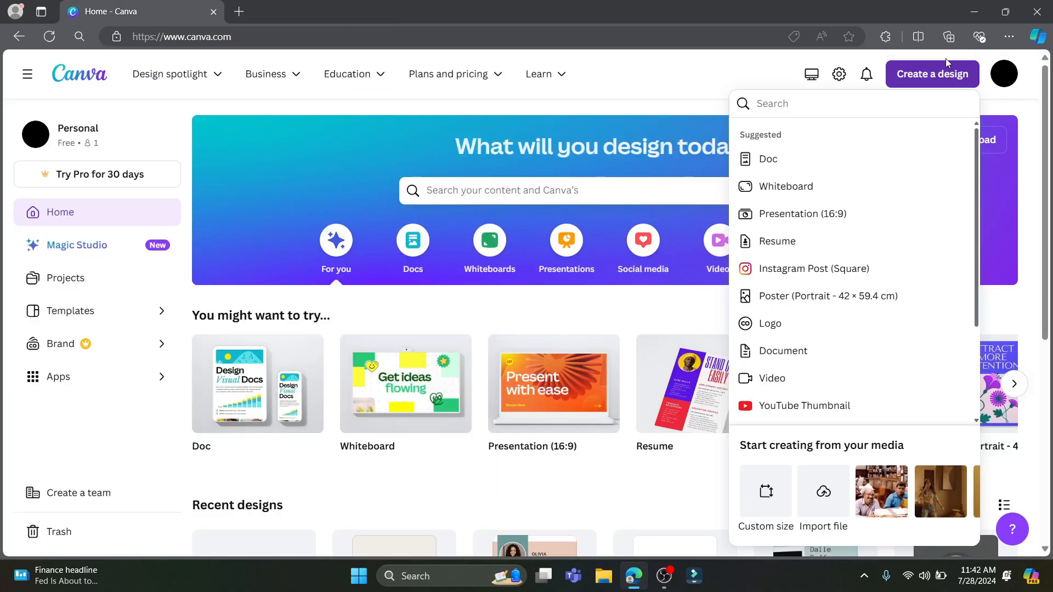
left_click(666, 64)
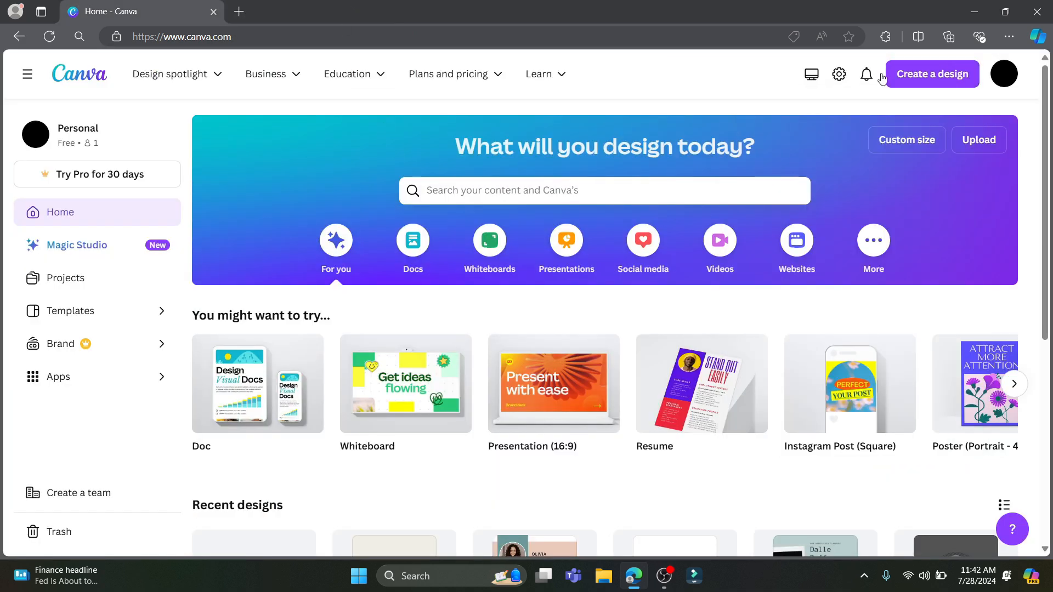
left_click(926, 76)
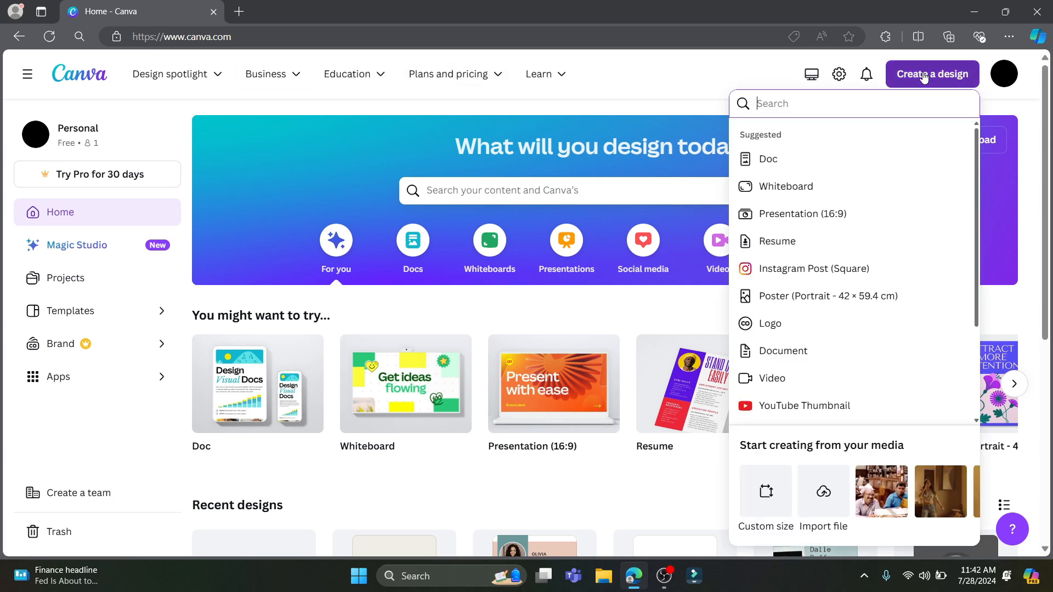
left_click(769, 324)
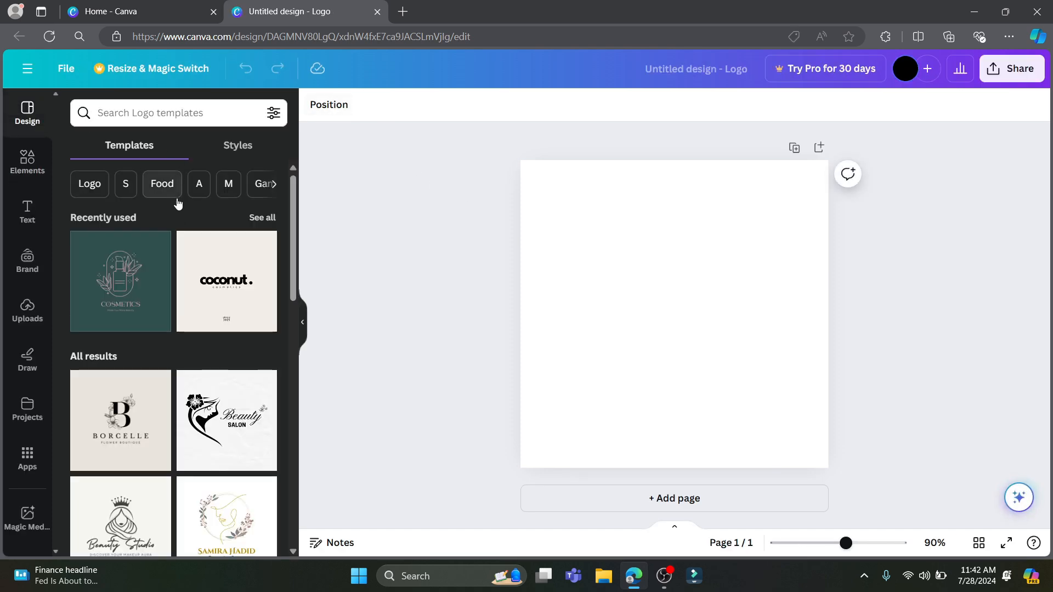
Search the logo templates for Gaming Logos, and browse the resulting templates and the elements library
scroll(211, 231, "down", 15)
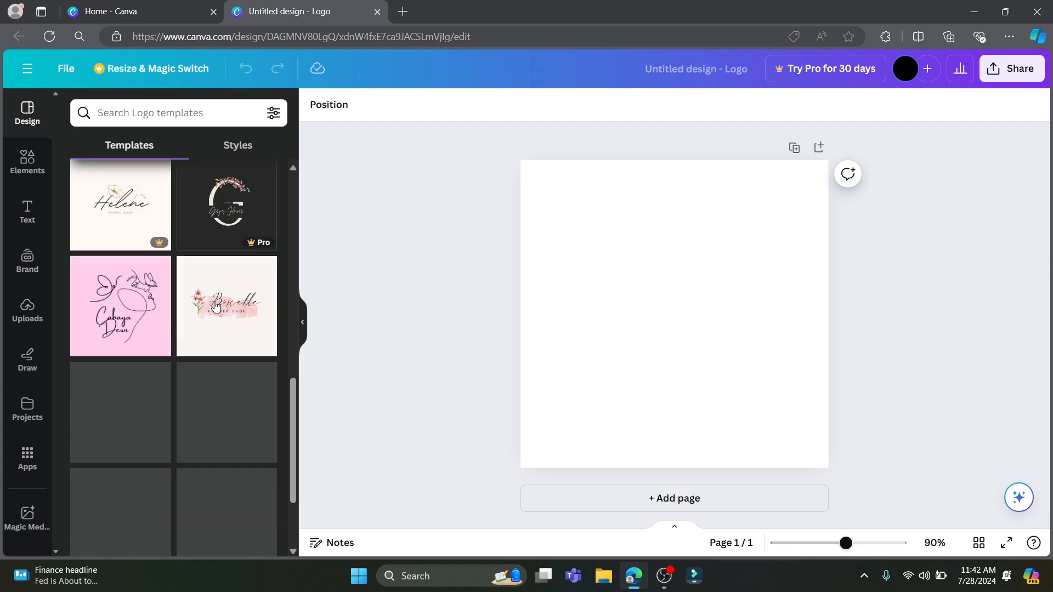
scroll(211, 329, "up", 15)
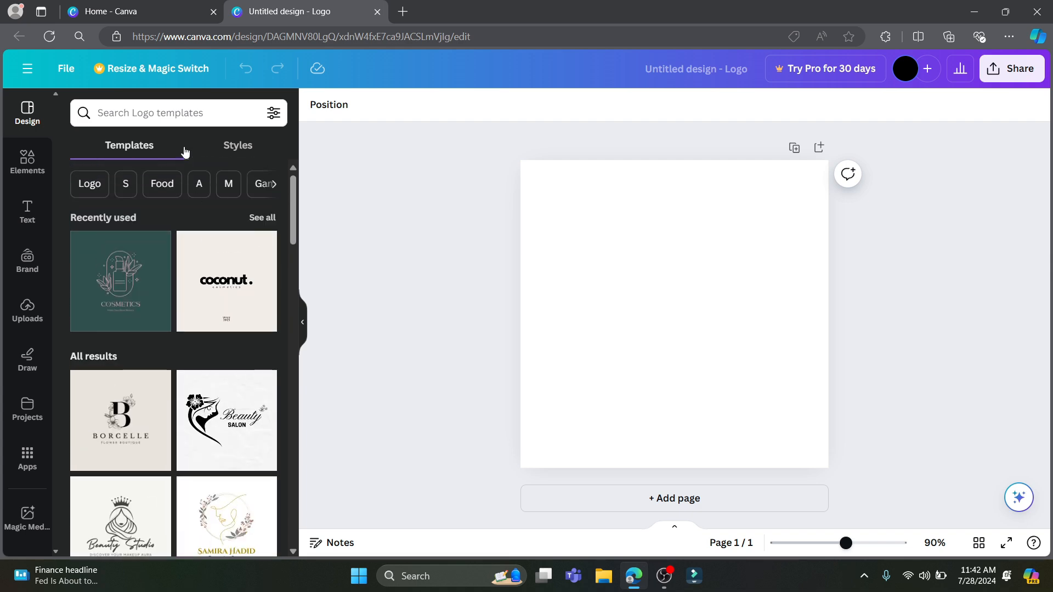
left_click(167, 112)
type("Gaming")
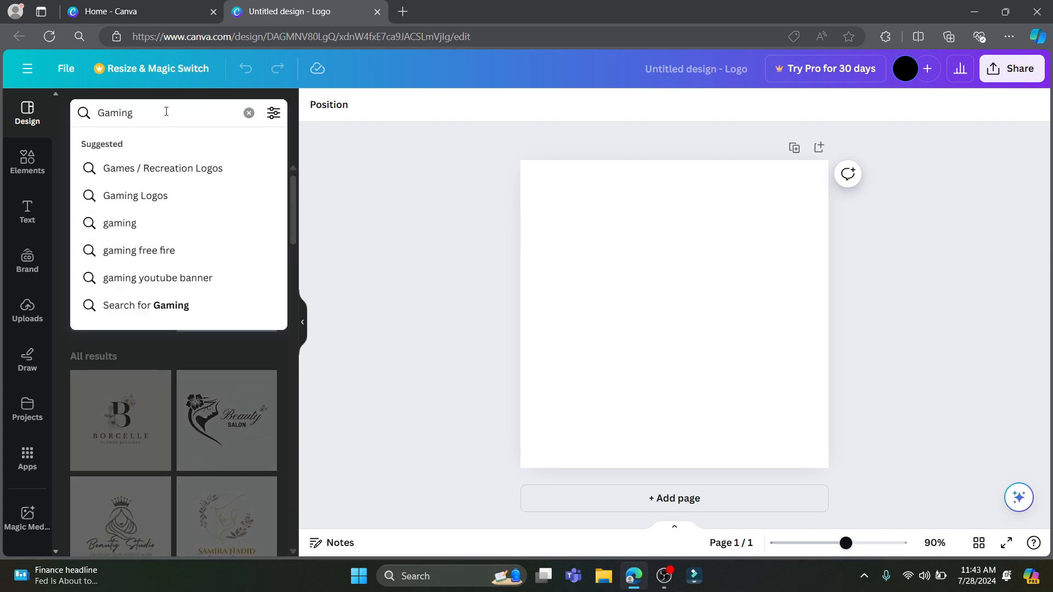
key("Down")
key("Down")
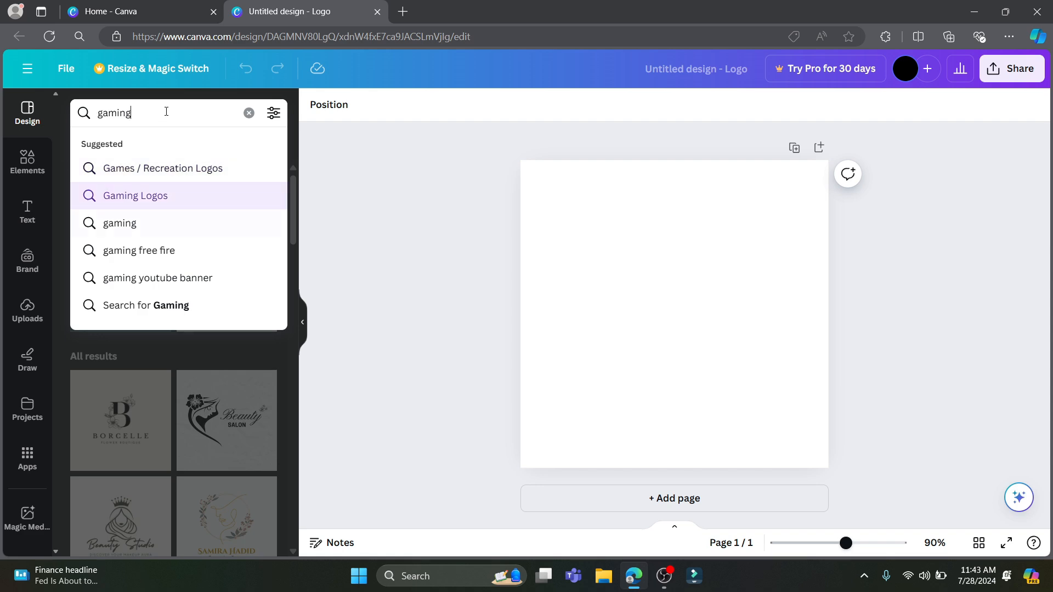
key("Down")
key("Up")
key("Return")
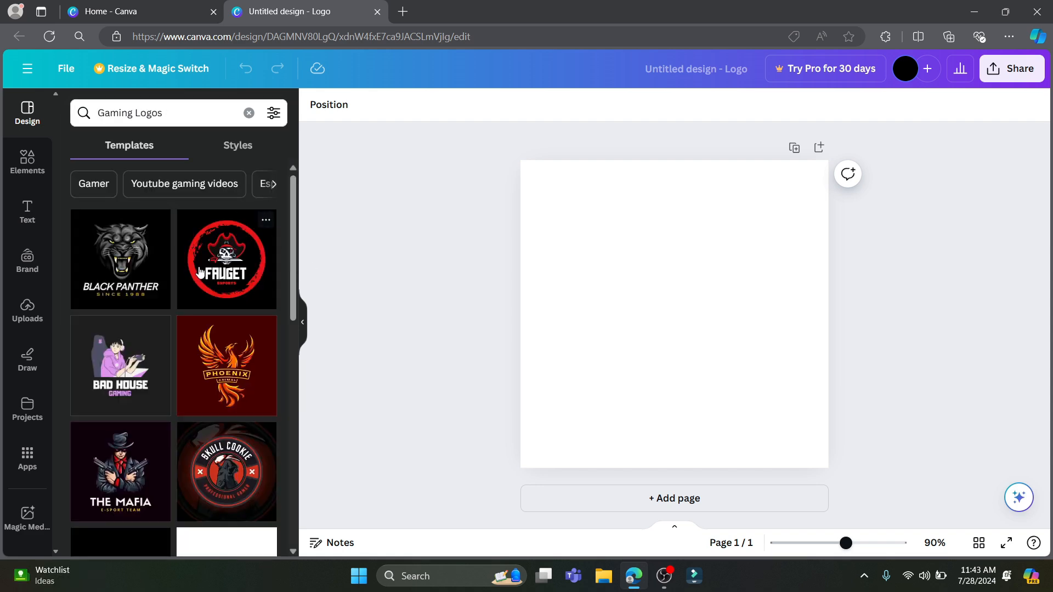
scroll(200, 272, "down", 2)
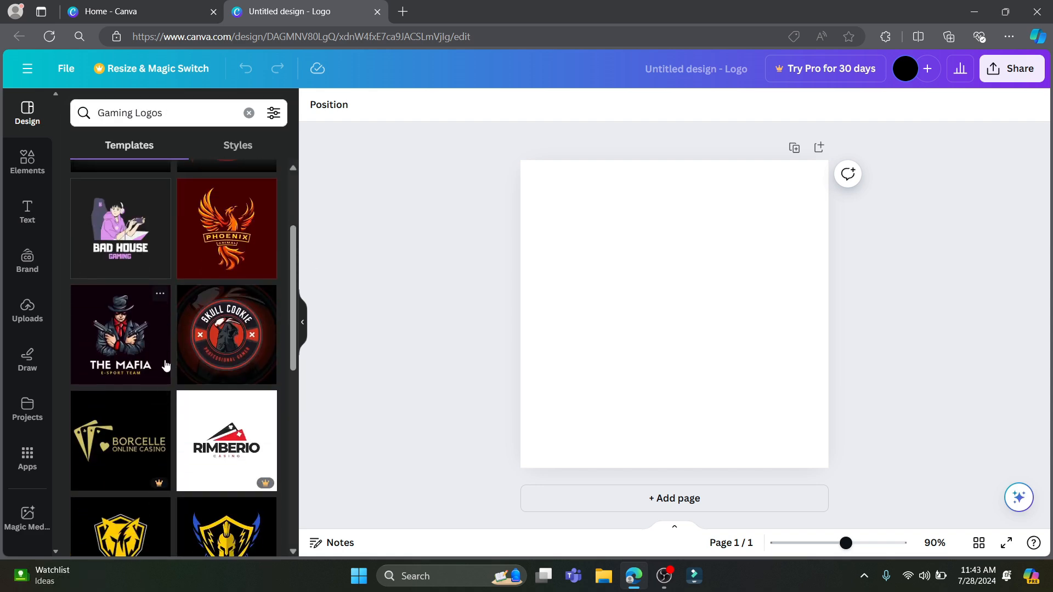
scroll(166, 365, "down", 10)
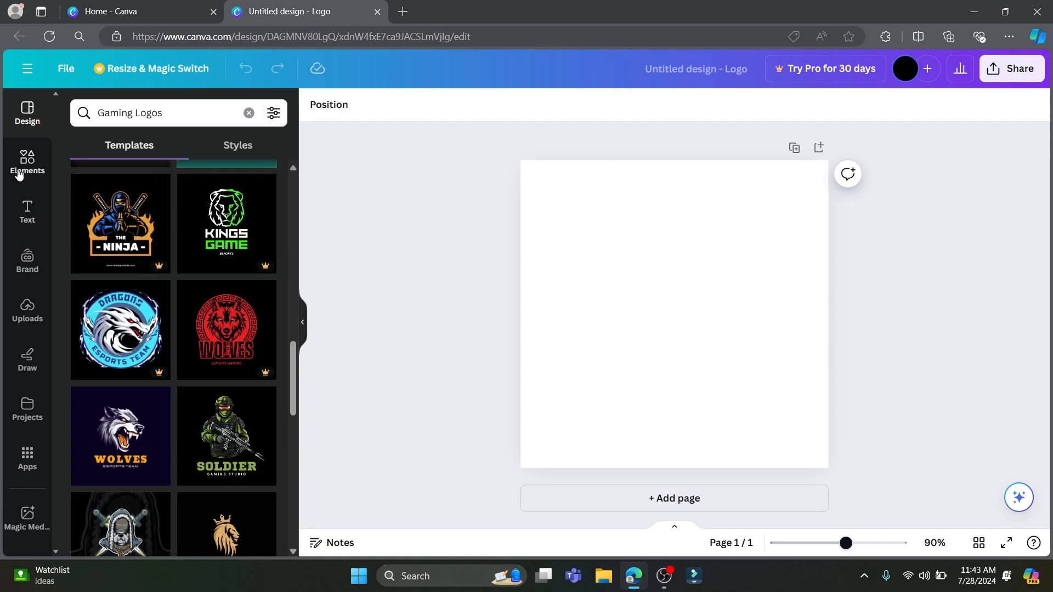
left_click(27, 161)
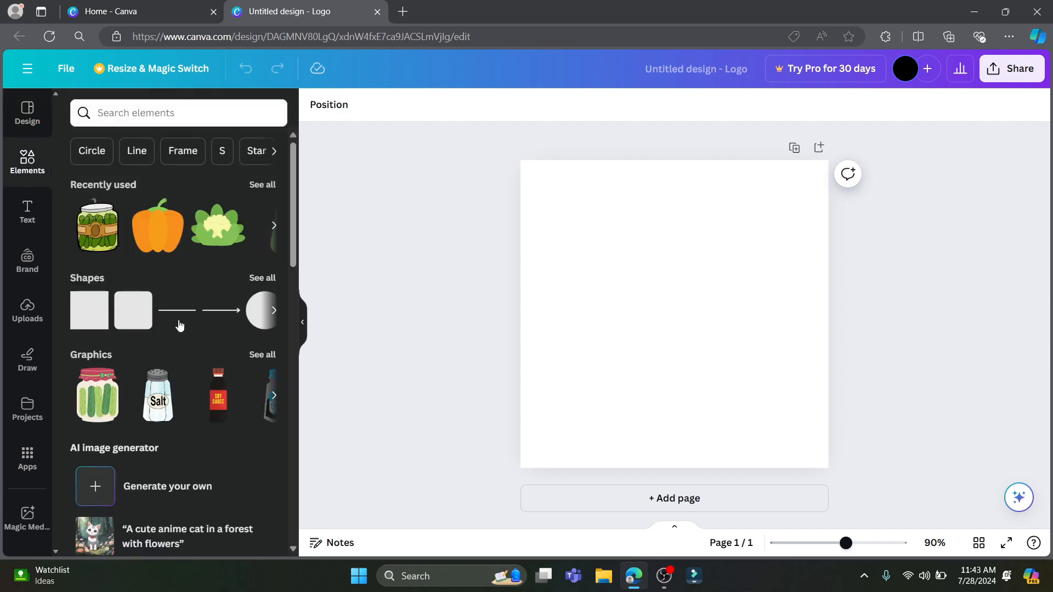
scroll(146, 329, "down", 10)
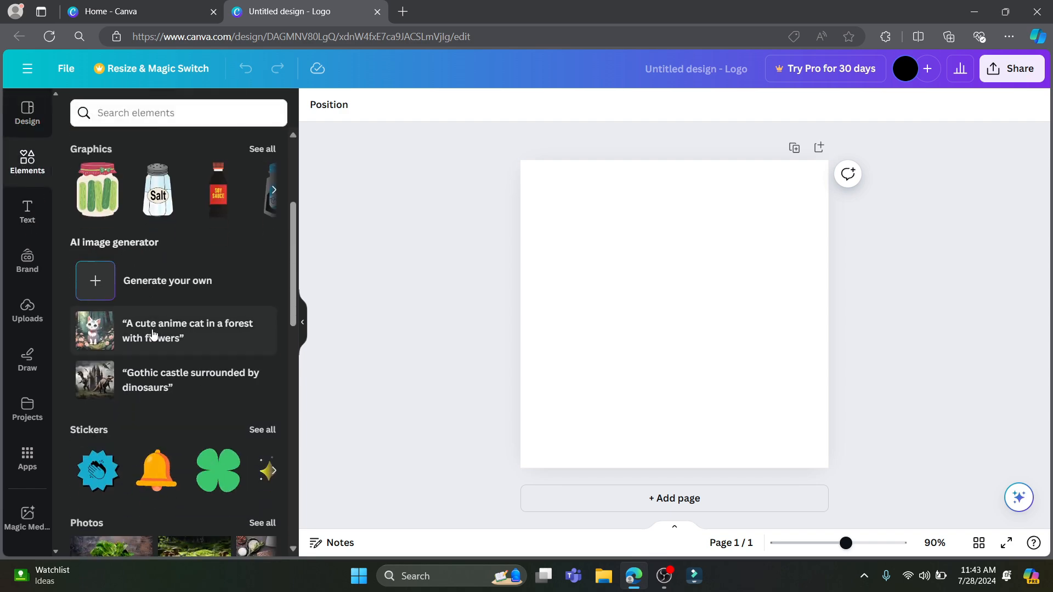
scroll(153, 372, "down", 5)
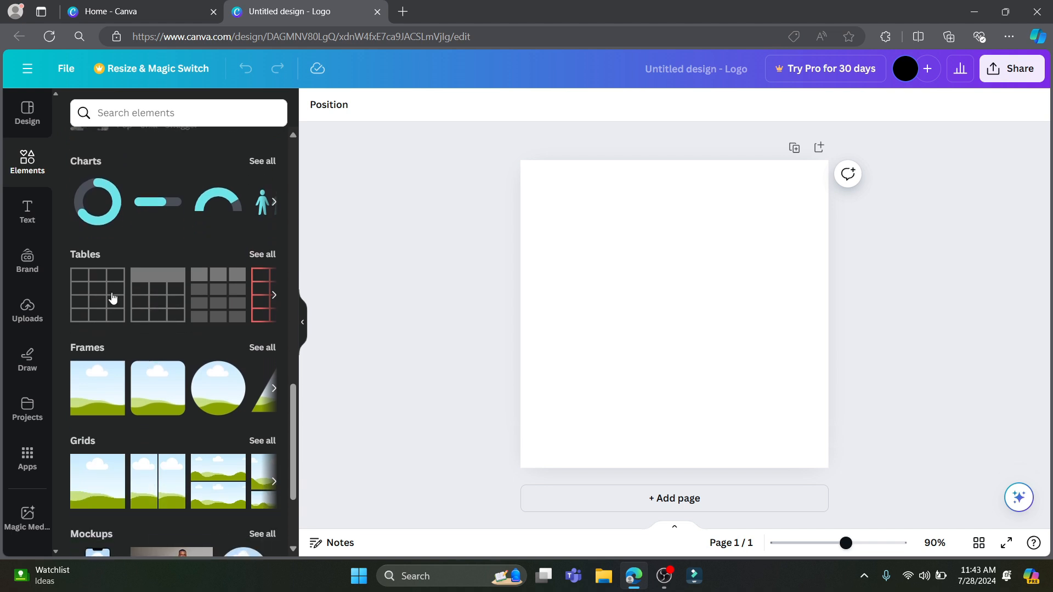
Add the yellow "BIG AND BOLD" font combination to the blank page and move it down to the page's lower edge
left_click(27, 214)
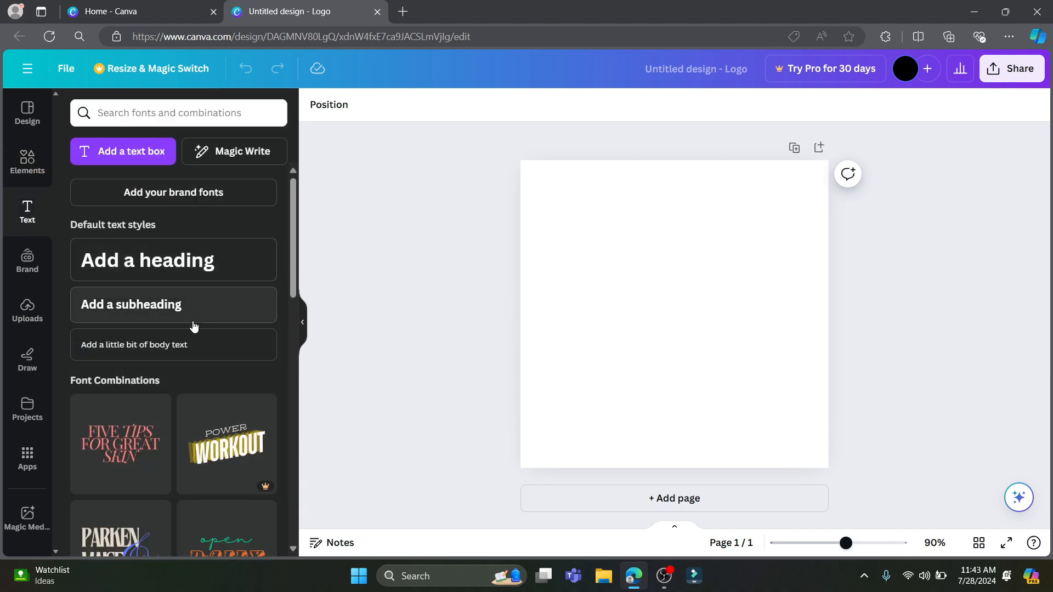
scroll(200, 256, "down", 15)
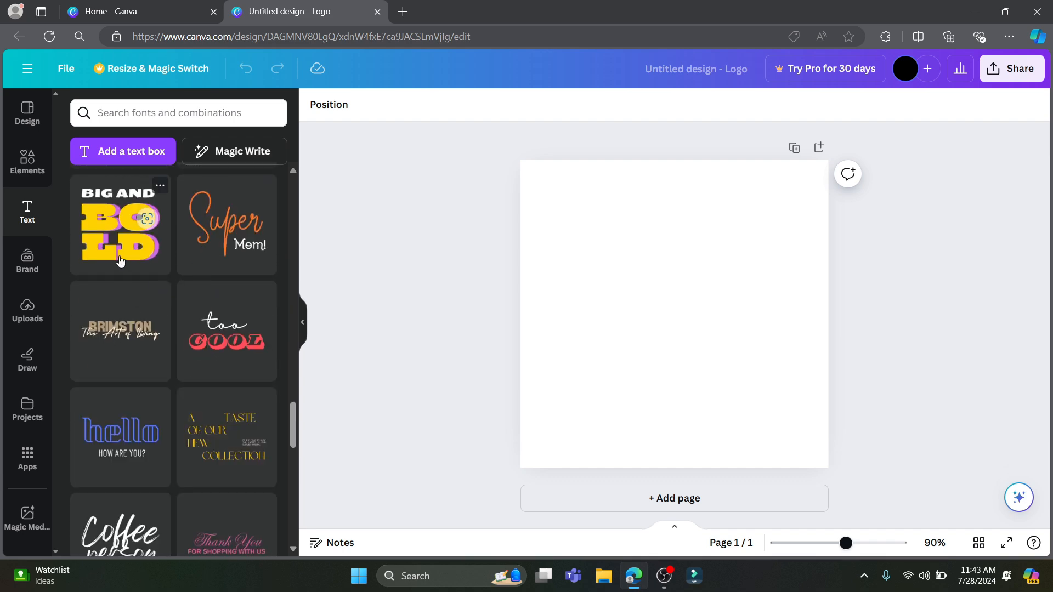
left_click(132, 234)
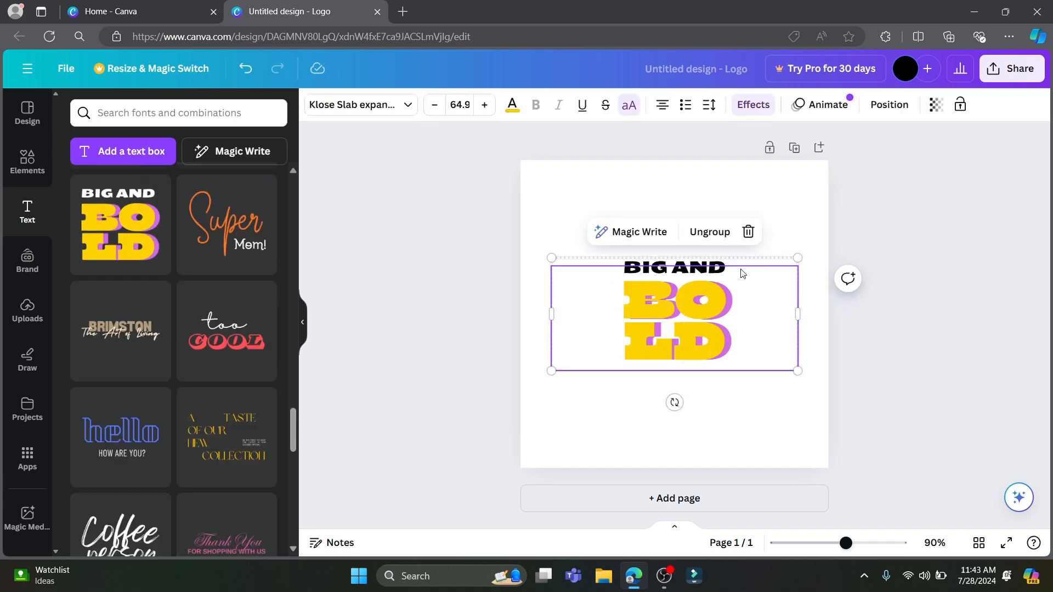
left_click_drag(706, 280, 704, 371)
left_click(703, 372)
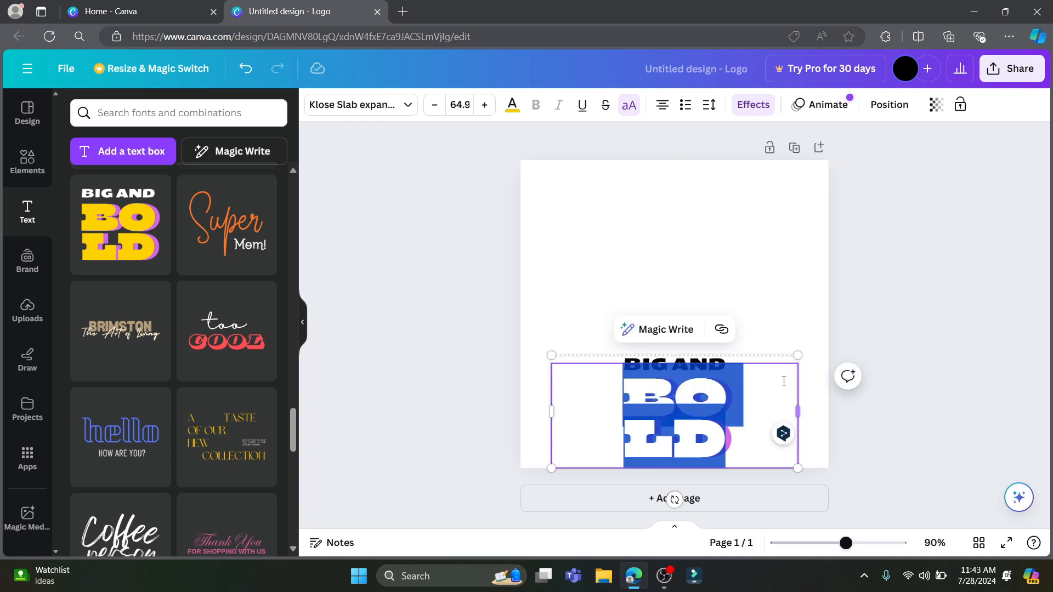
key("Escape")
left_click(747, 278)
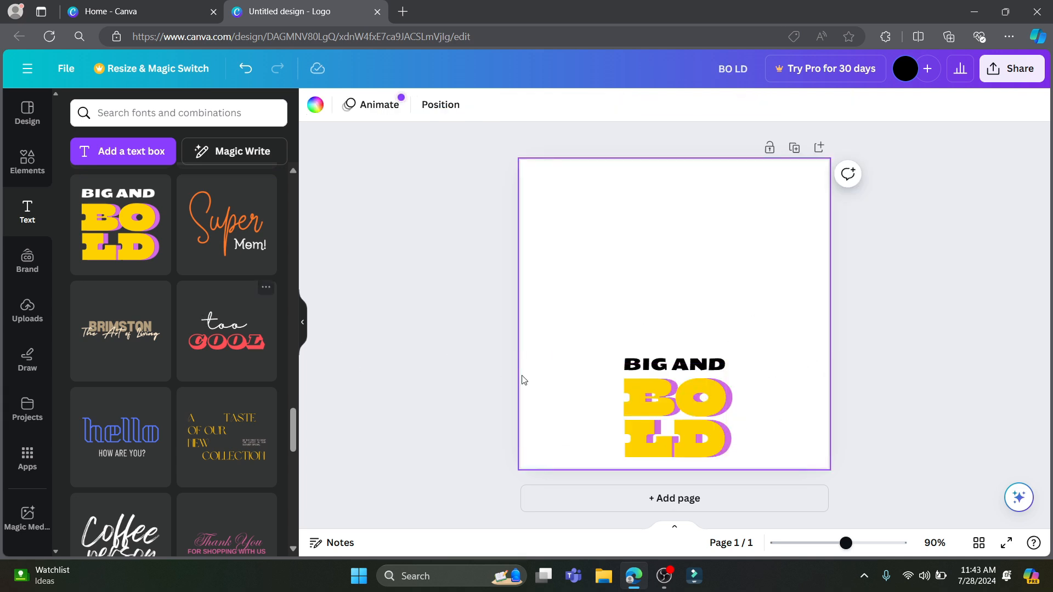
Search the elements library for Football
scroll(153, 338, "up", 5)
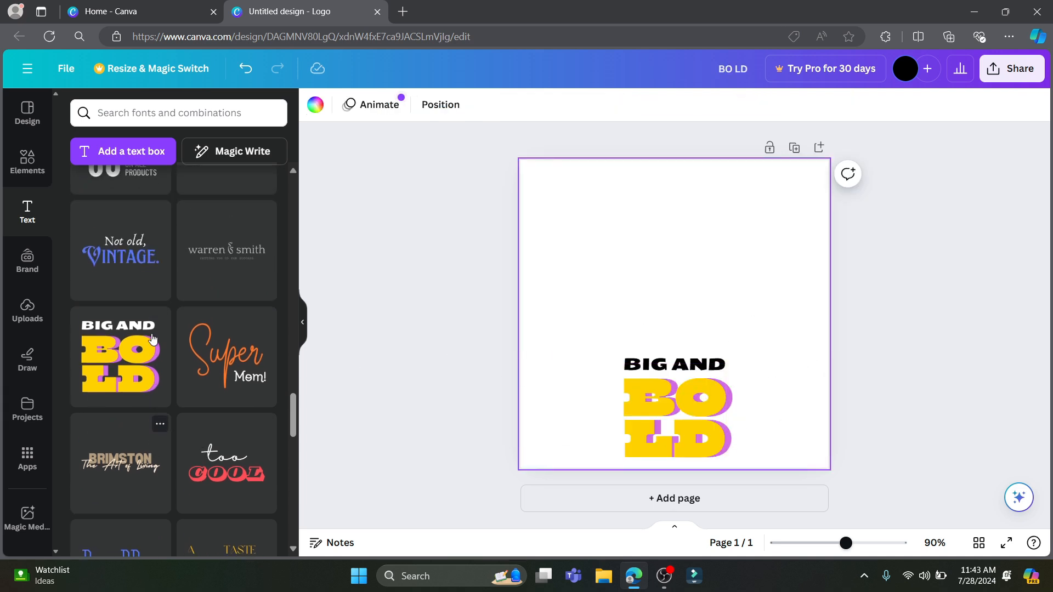
left_click(26, 164)
scroll(224, 300, "down", 4)
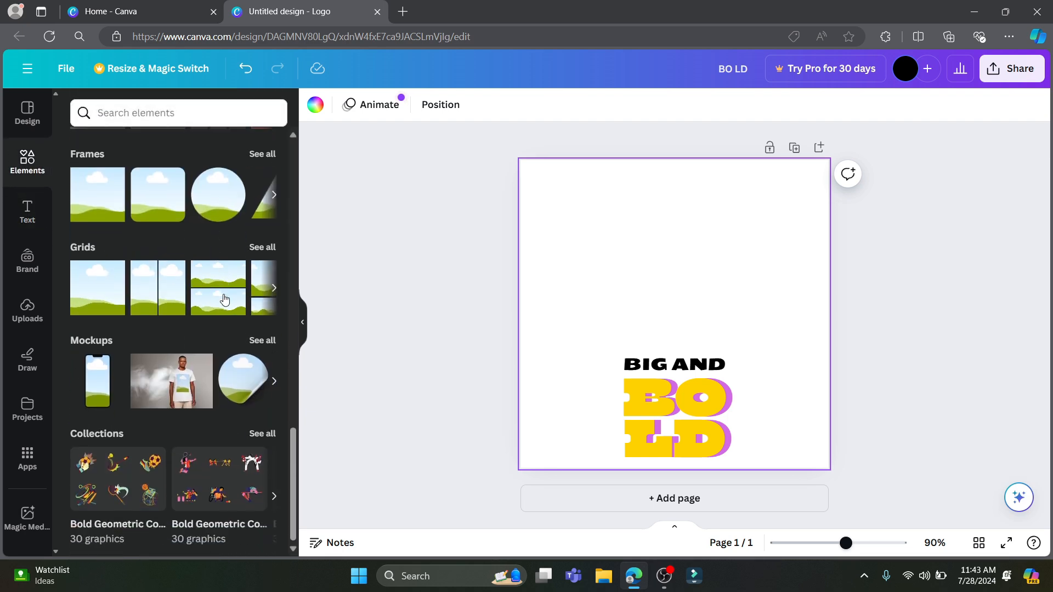
scroll(143, 432, "up", 10)
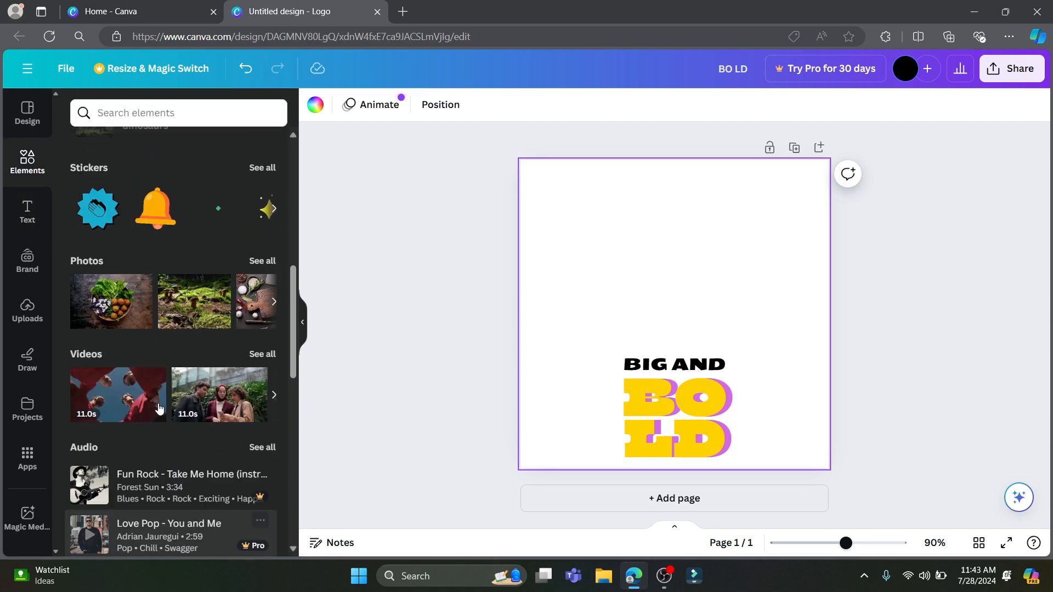
scroll(165, 373, "up", 2)
left_click(139, 112)
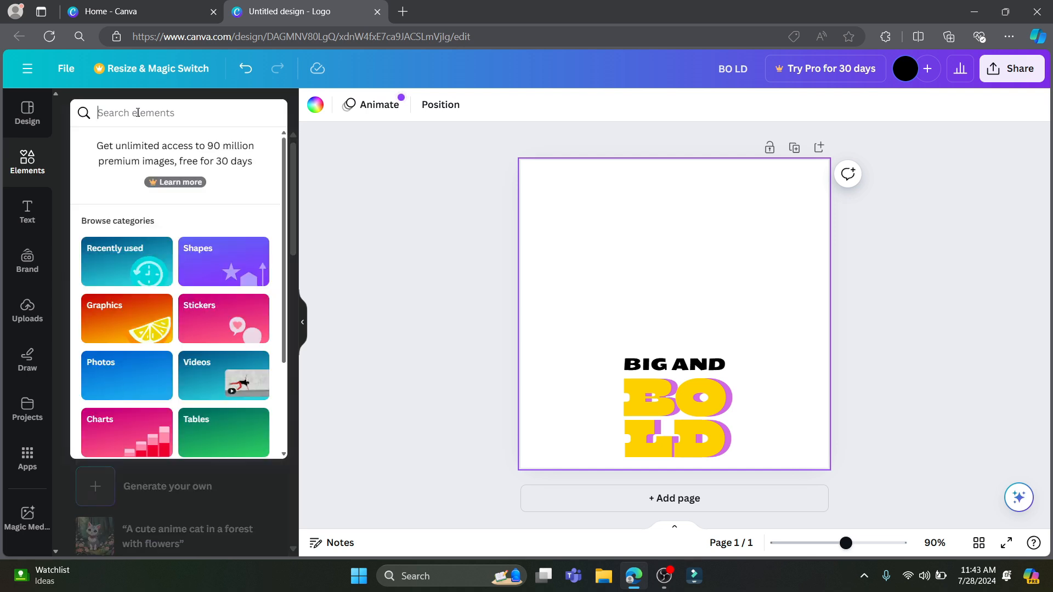
type("Fi")
key("BackSpace")
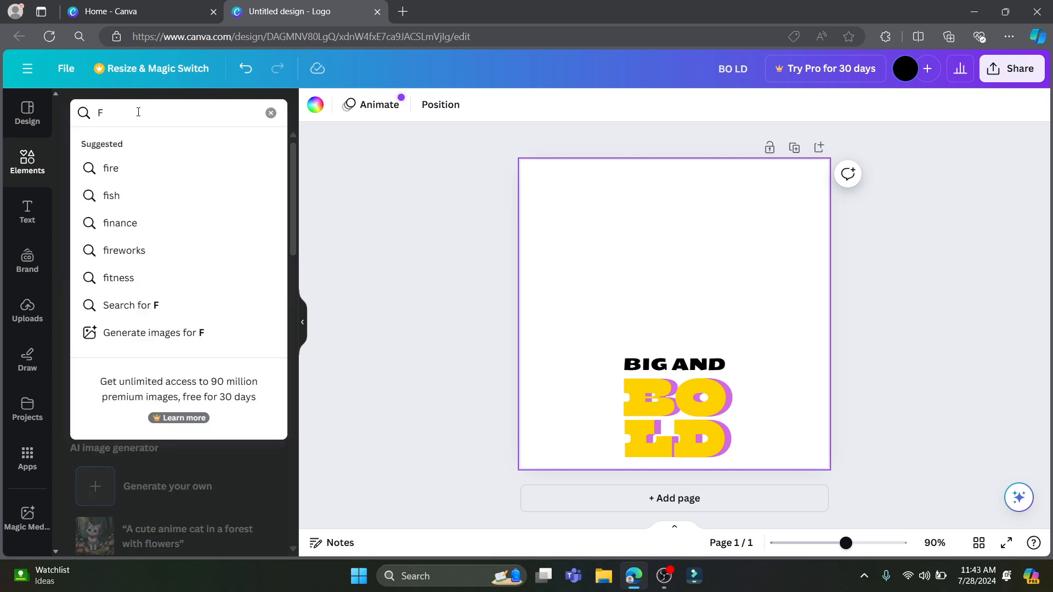
type("ootball")
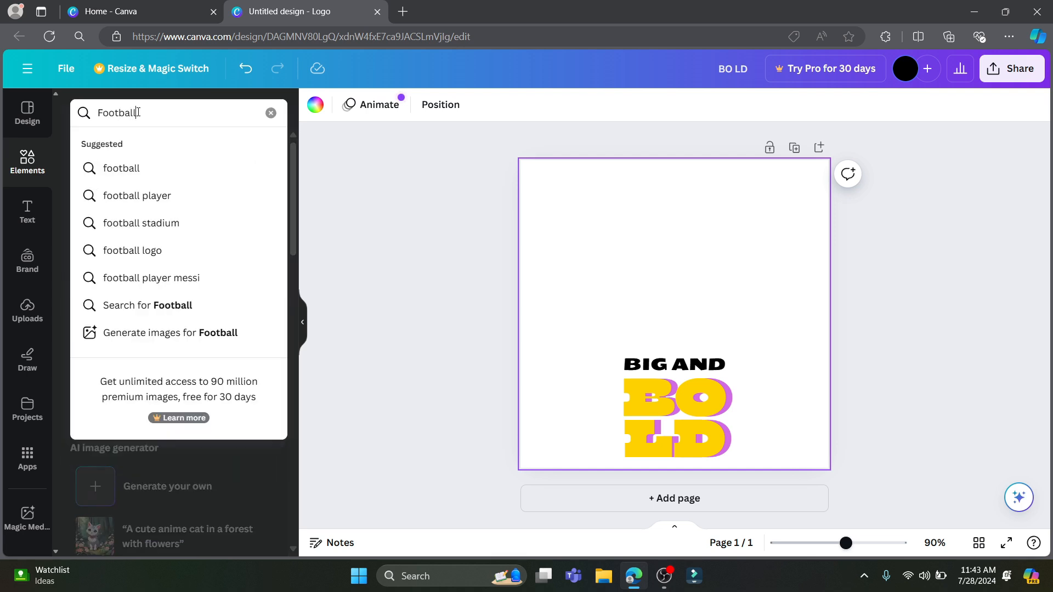
key("Return")
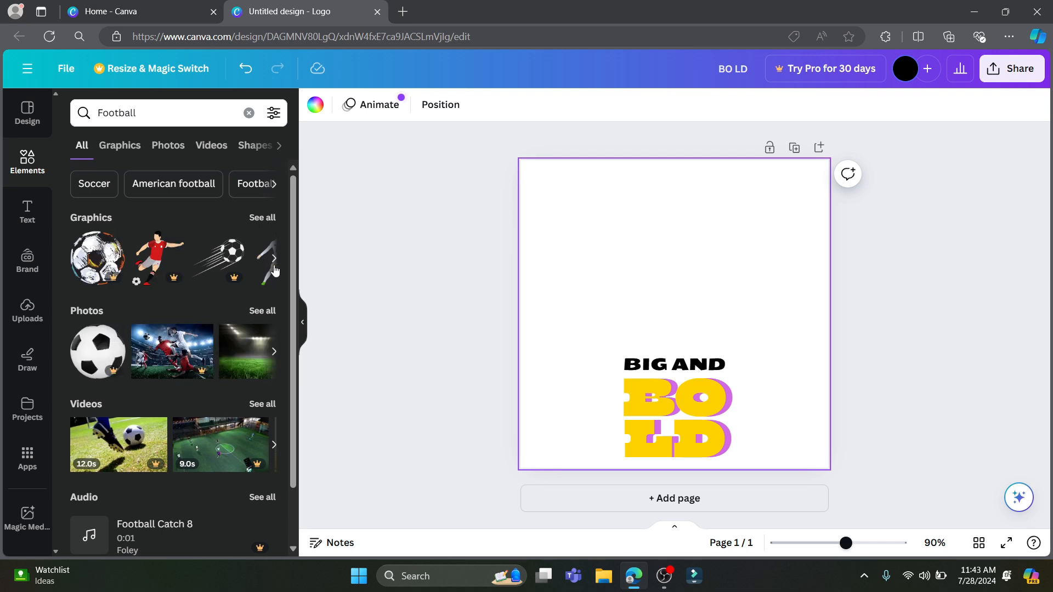
Add the free black soccer ball graphic above the text, enlarge it slightly and centre it horizontally on the page
left_click(274, 268)
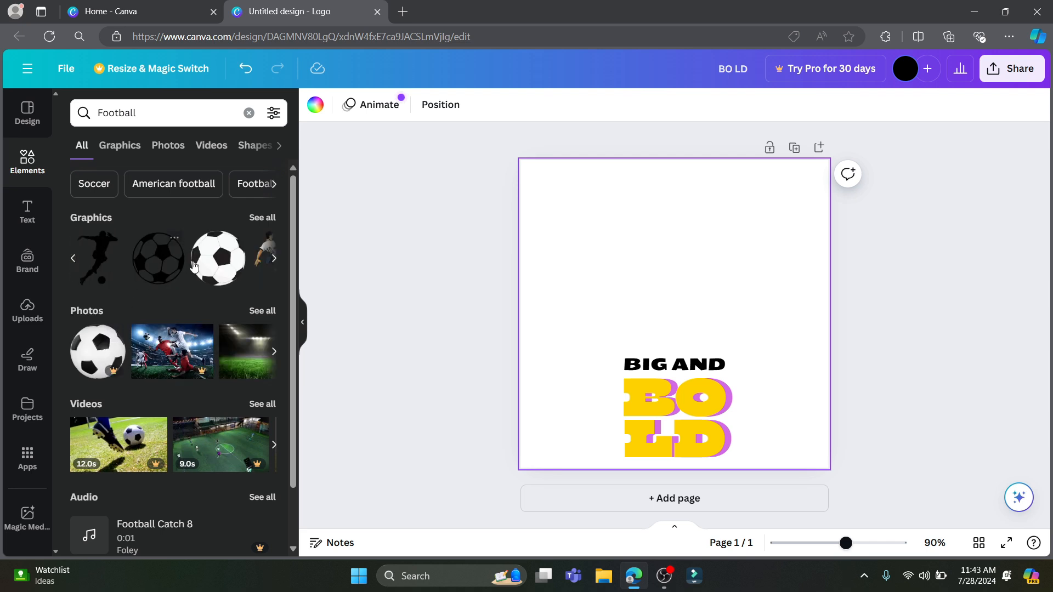
left_click_drag(163, 267, 678, 274)
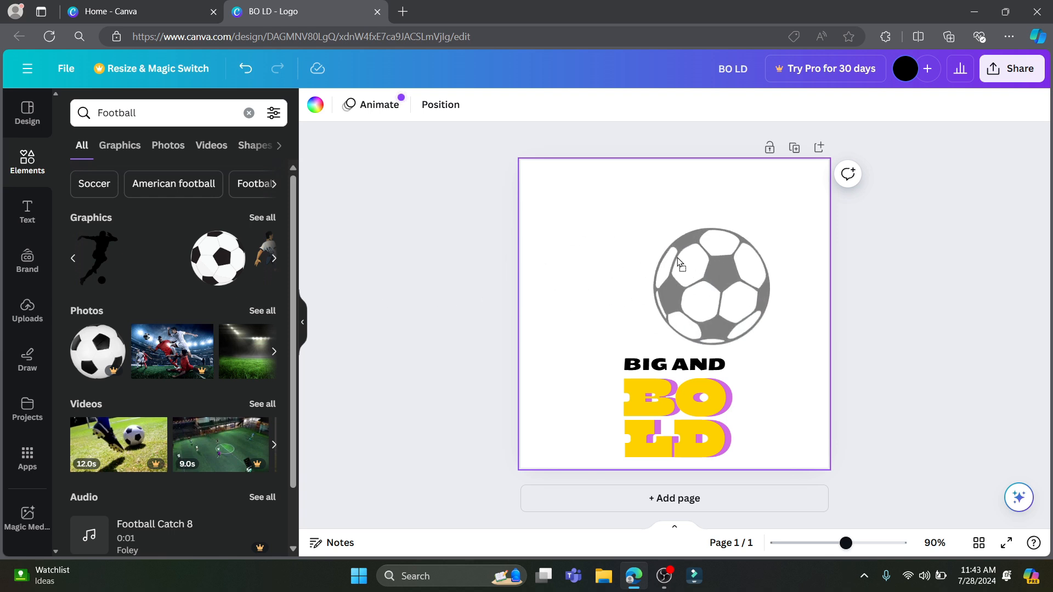
left_click(729, 233)
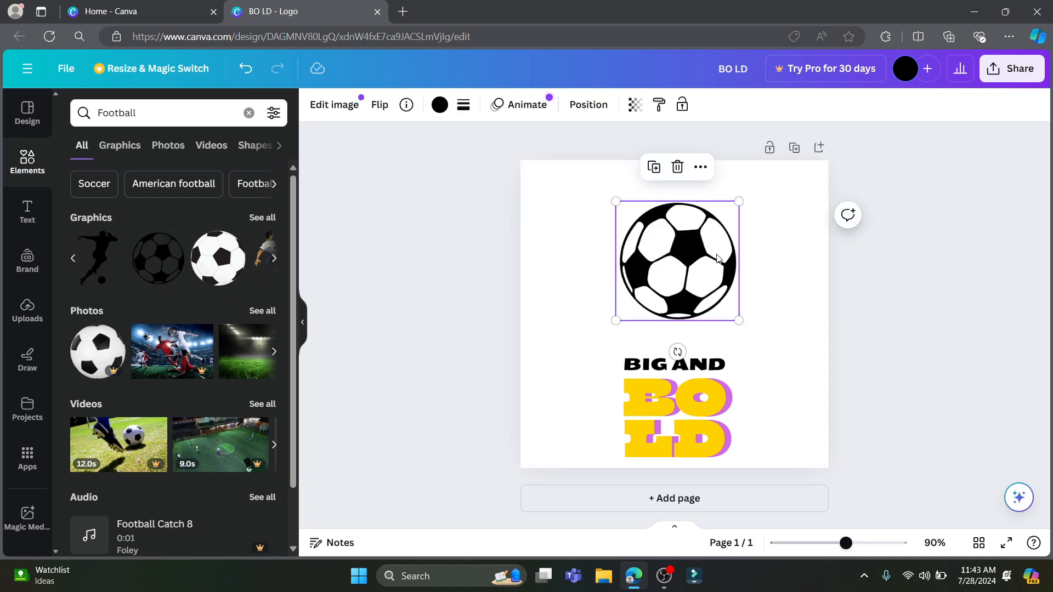
left_click_drag(739, 201, 755, 185)
left_click_drag(701, 233, 689, 239)
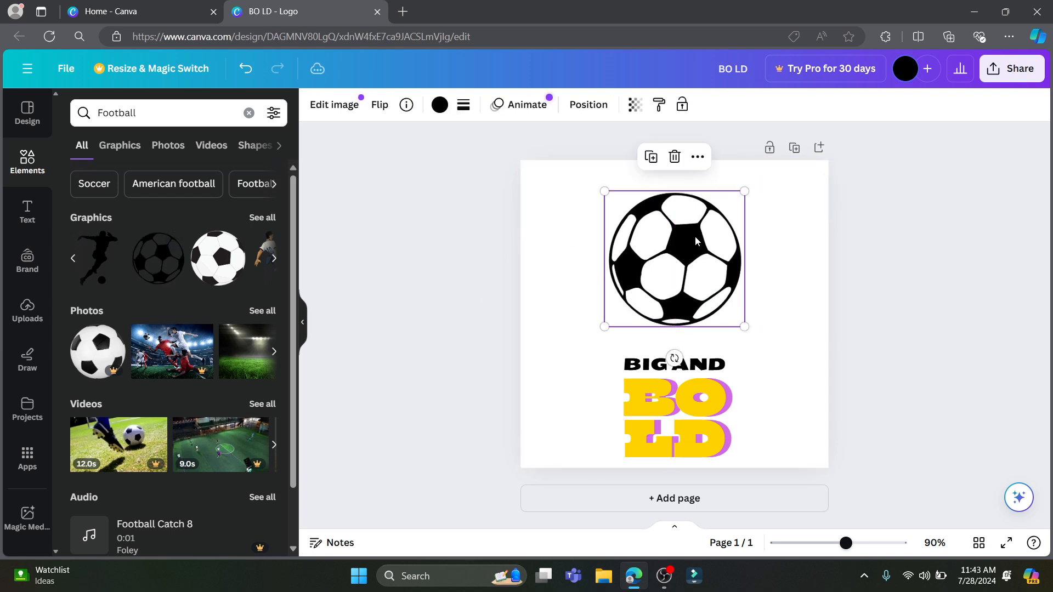
left_click(792, 301)
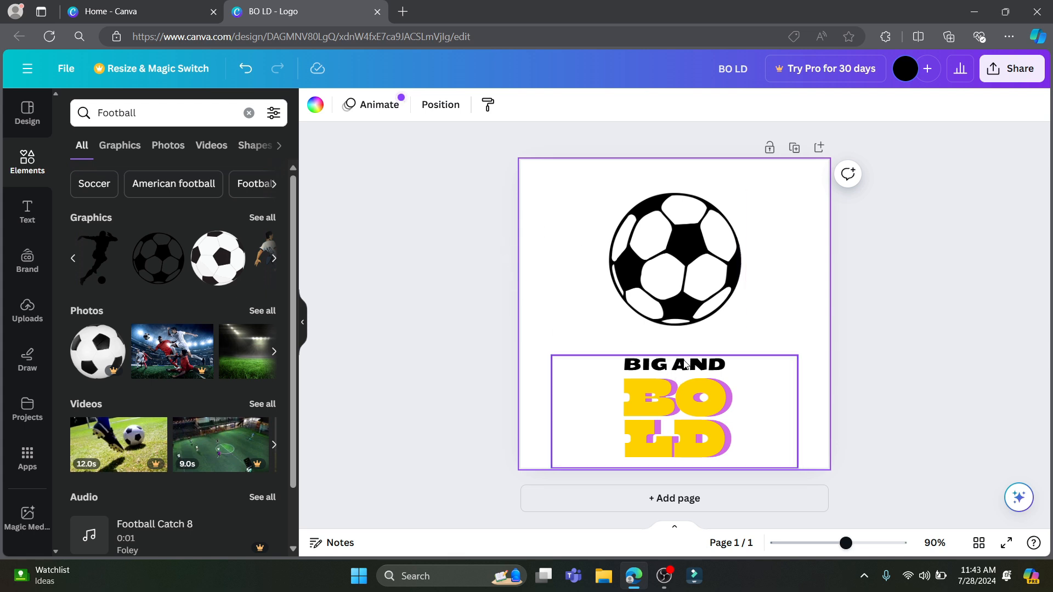
Replace the yellow "BOLD" text below the soccer ball with "FUTSAL NEPAL"
left_click(667, 366)
left_click(711, 371)
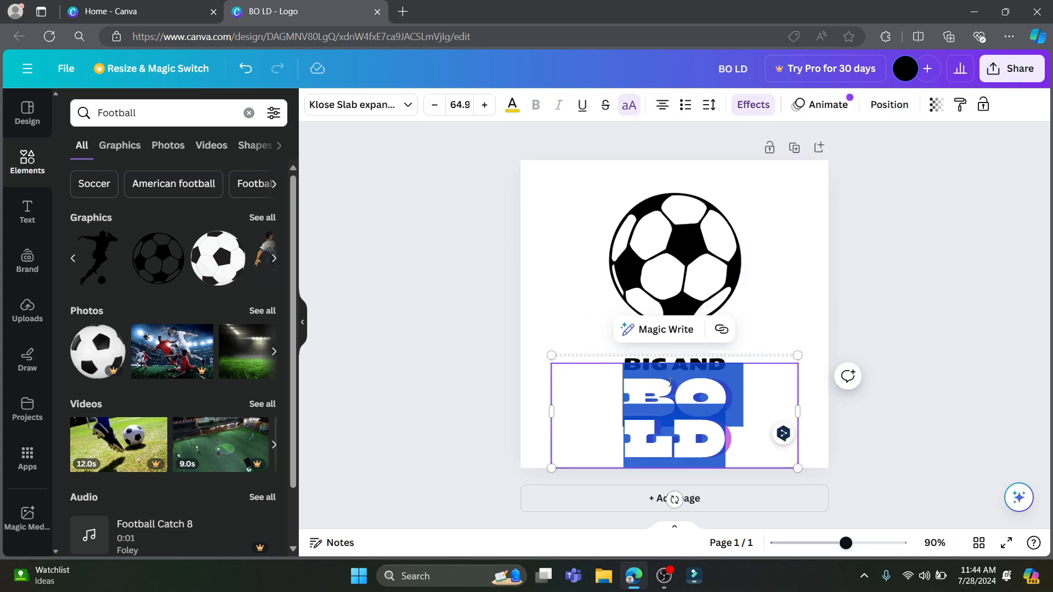
left_click(676, 382)
left_click(729, 343)
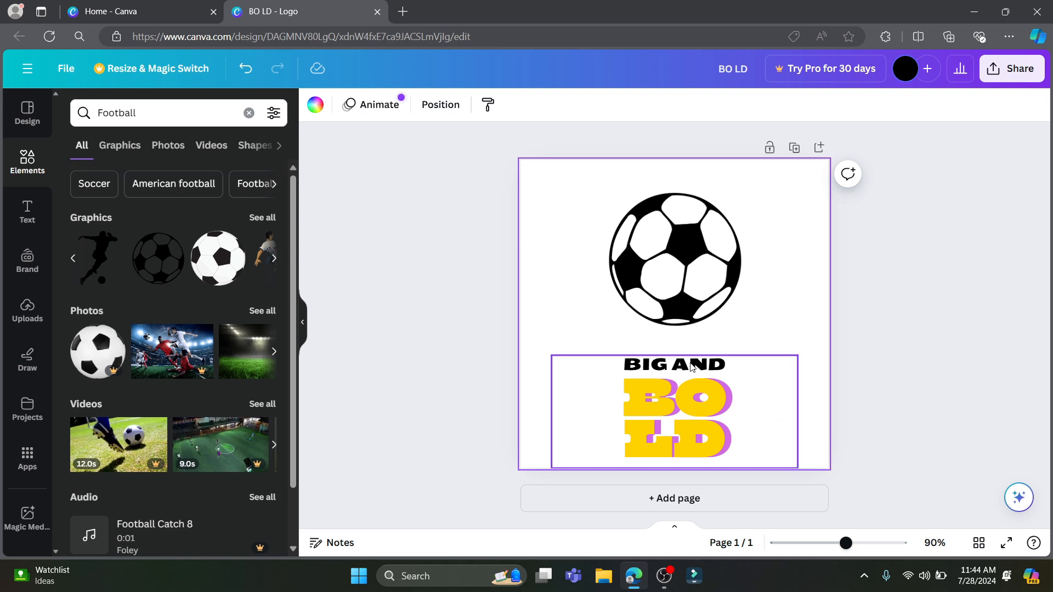
left_click(693, 367)
left_click(686, 386)
left_click(683, 399)
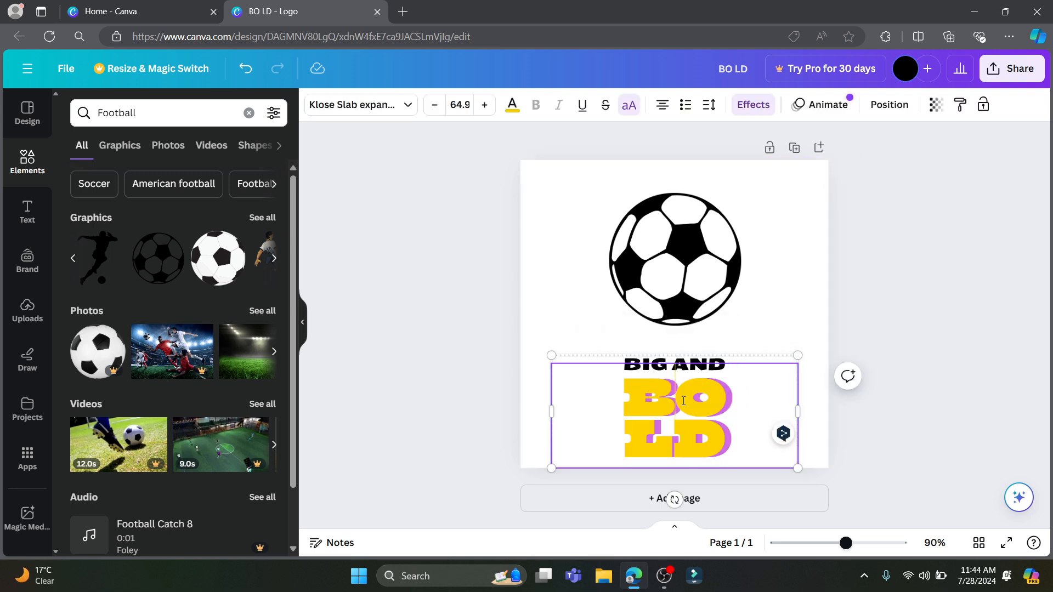
key("ctrl+a")
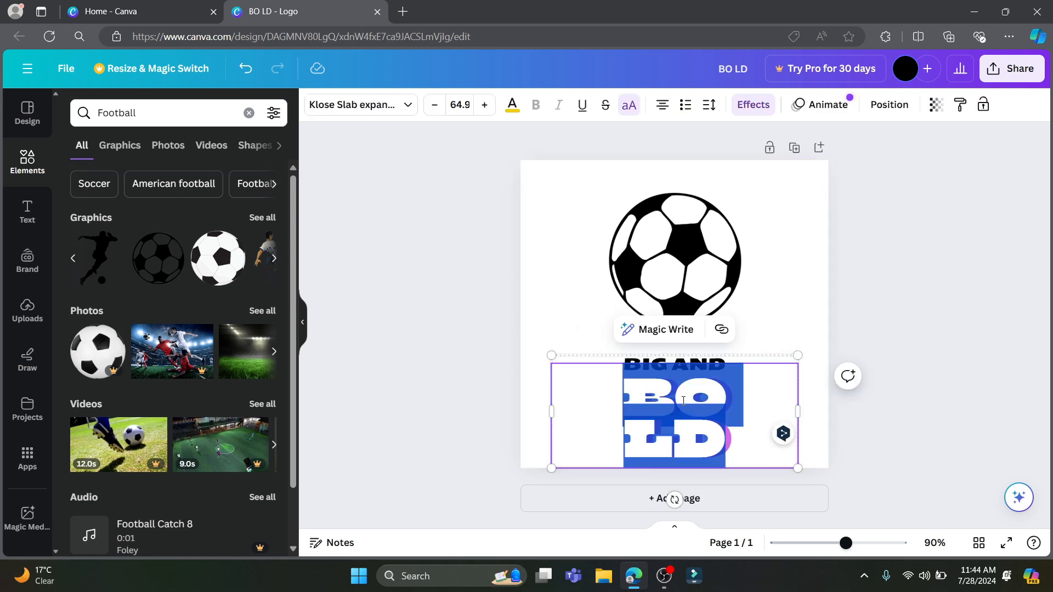
type("FUTSAL")
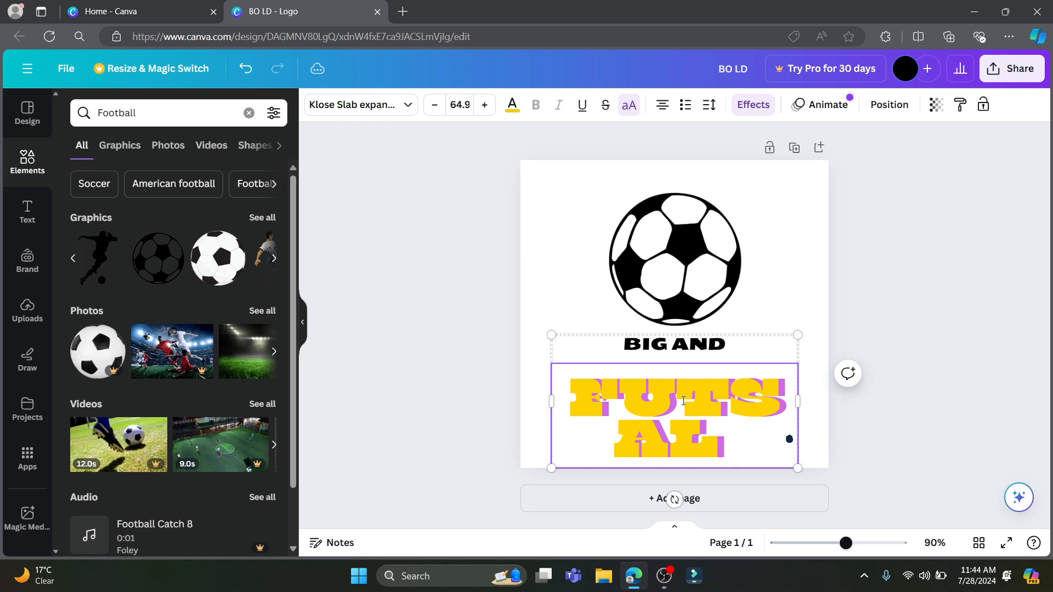
type(" NEPAL")
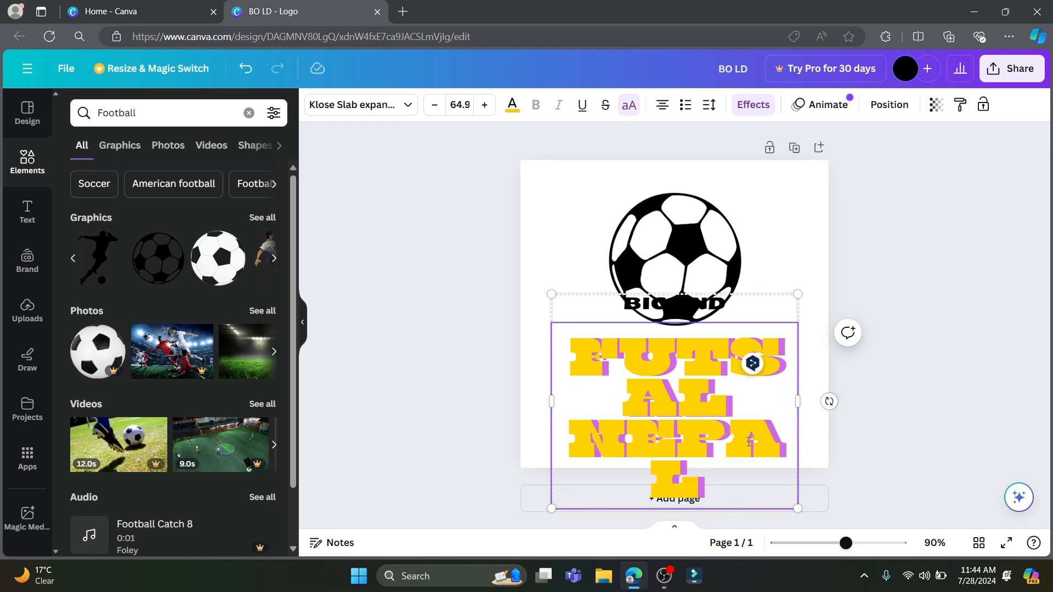
Reduce the font size of the whole "FUTSAL NEPAL" text to 34.9 so it fits on two lines
left_click(729, 442)
key("ctrl+a")
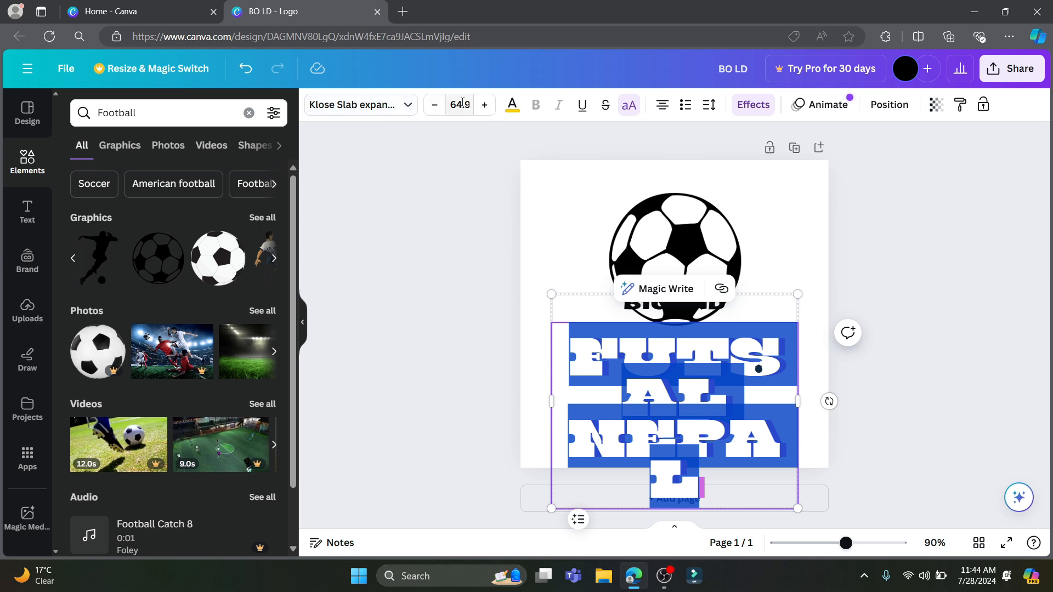
left_click(436, 108)
left_click(436, 108)
left_click(437, 109)
left_click(438, 110)
left_click(440, 112)
triple_click(440, 111)
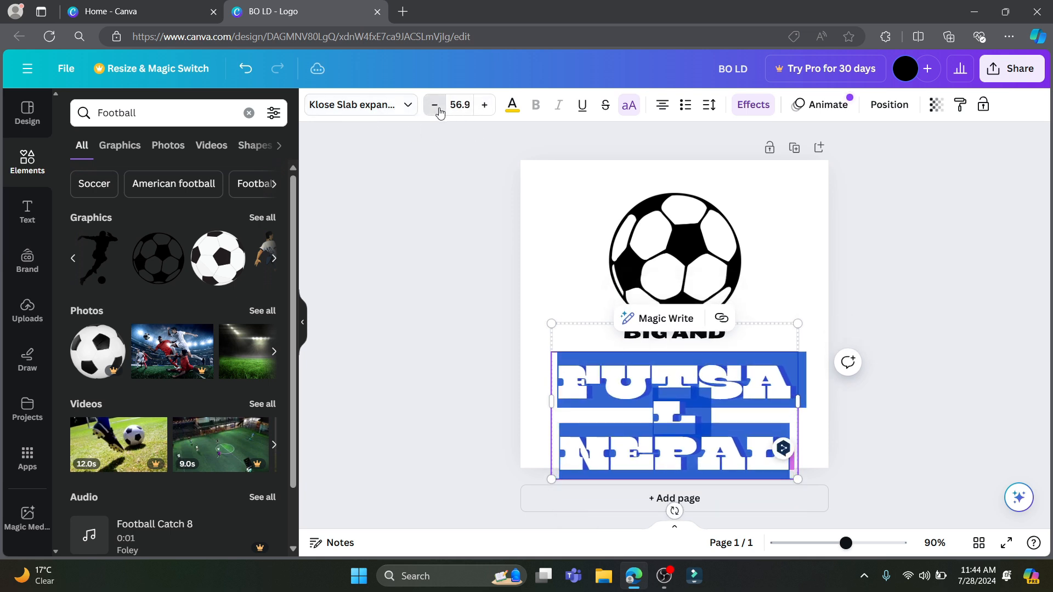
triple_click(439, 112)
triple_click(439, 111)
triple_click(439, 112)
triple_click(439, 111)
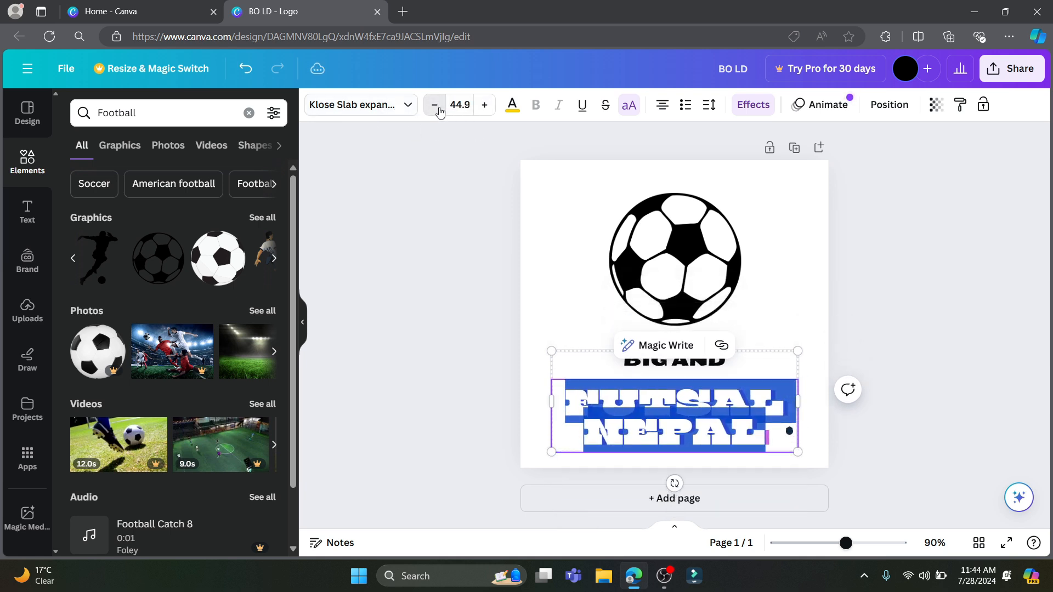
triple_click(439, 111)
triple_click(439, 111)
double_click(439, 111)
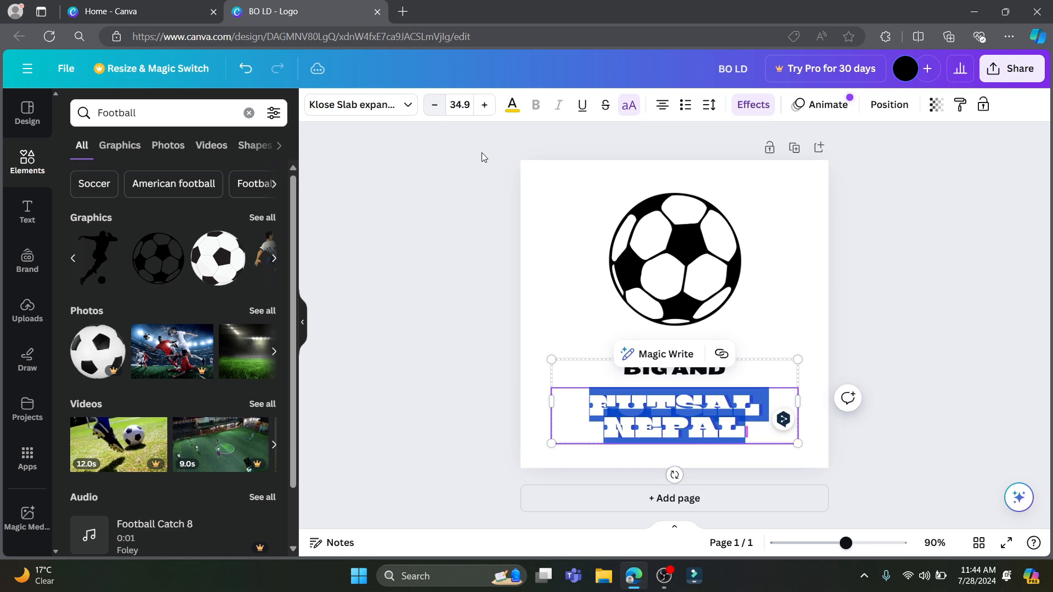
Replace the black "BIG AND" text above "FUTSAL NEPAL" with "BEGIN" and deselect it
left_click(673, 405)
left_click(678, 375)
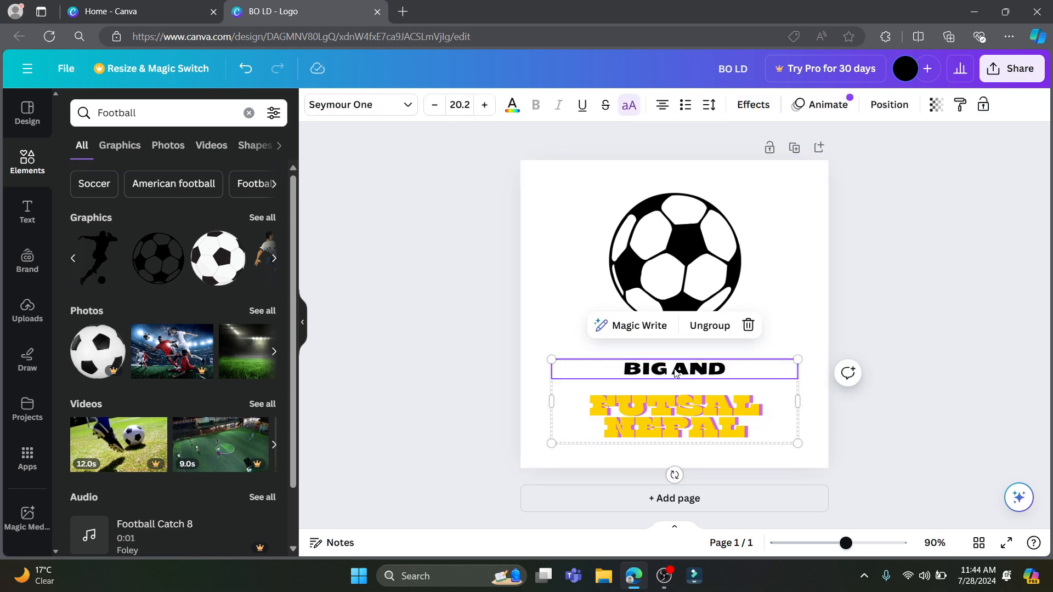
left_click(692, 273)
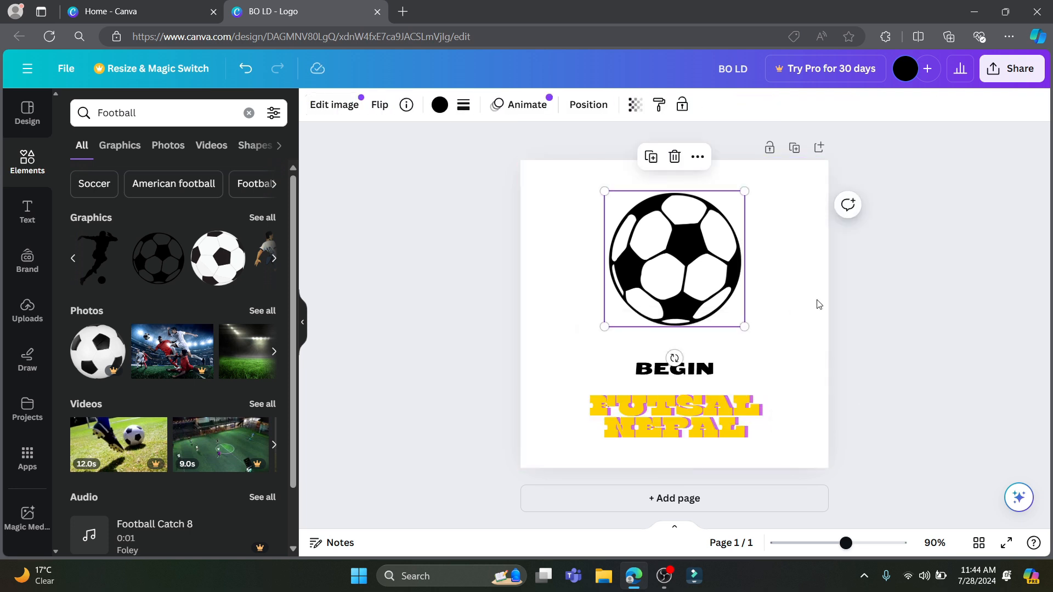
left_click(817, 303)
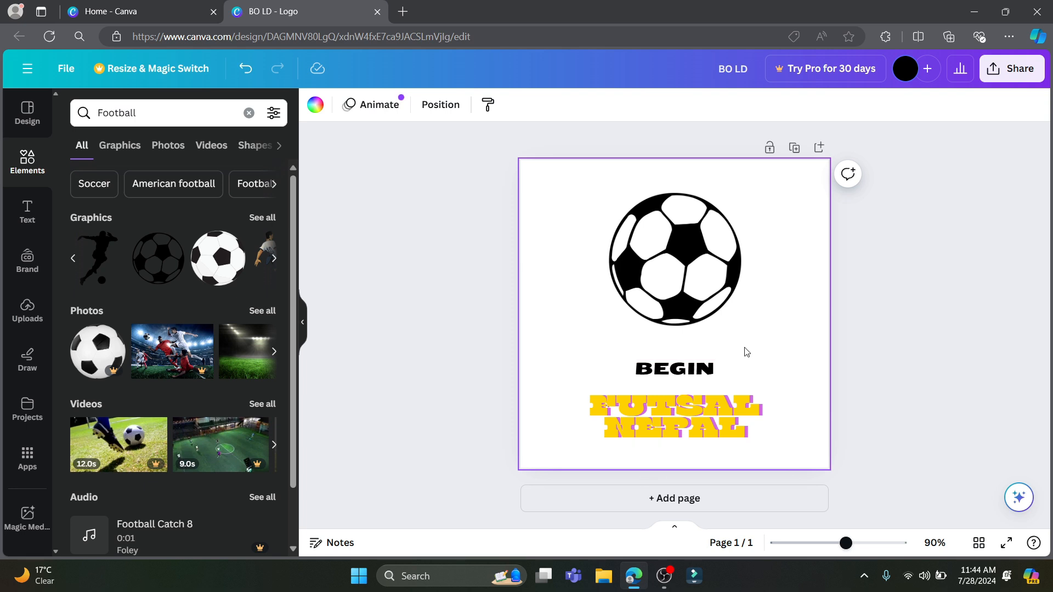
Download the soccer ball logo design as a PNG file
left_click(1012, 72)
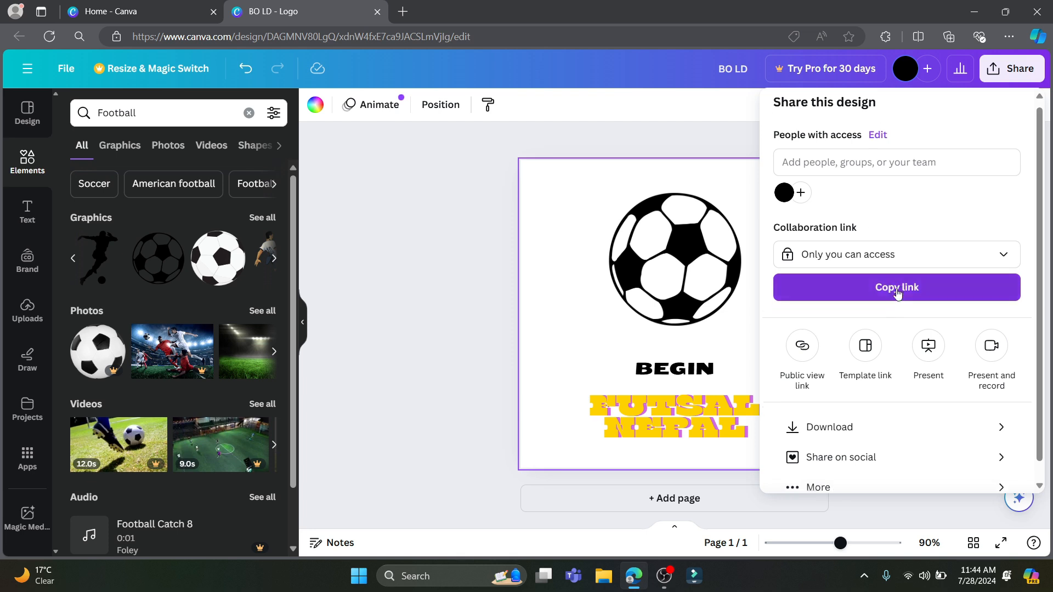
scroll(896, 296, "down", 1)
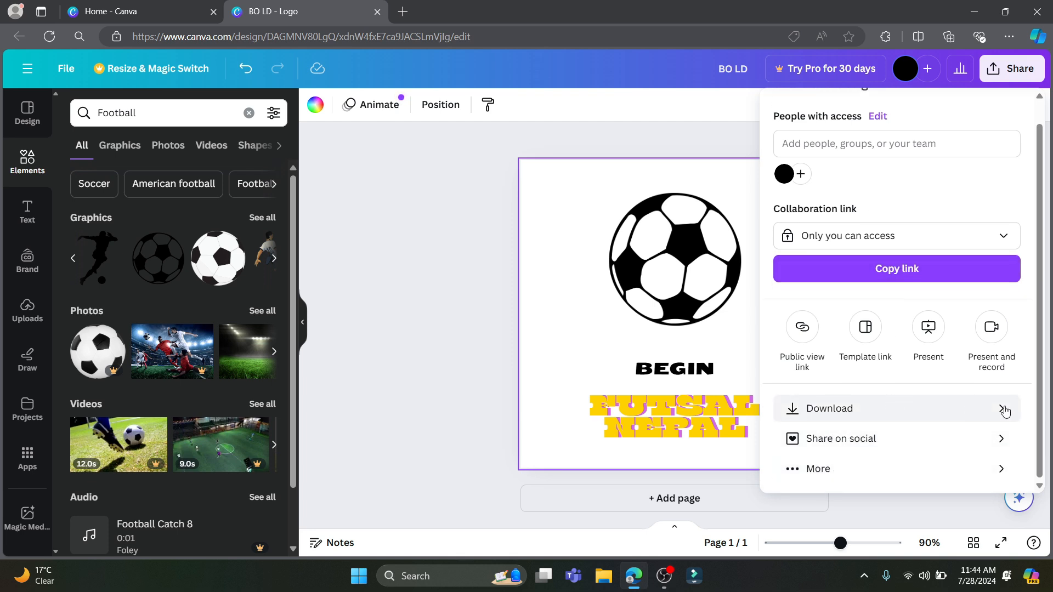
left_click(837, 413)
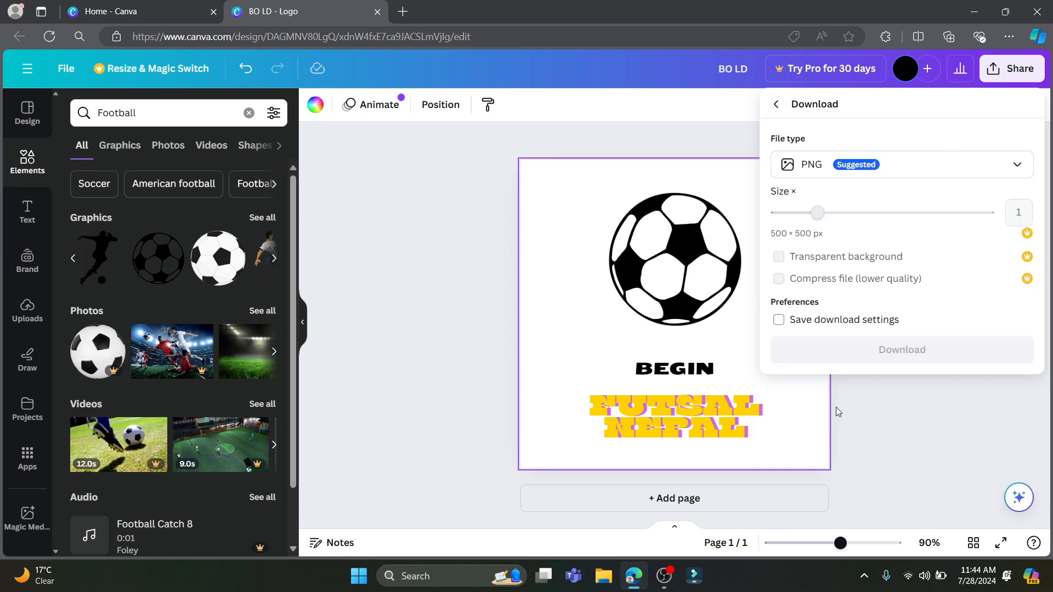
left_click(844, 168)
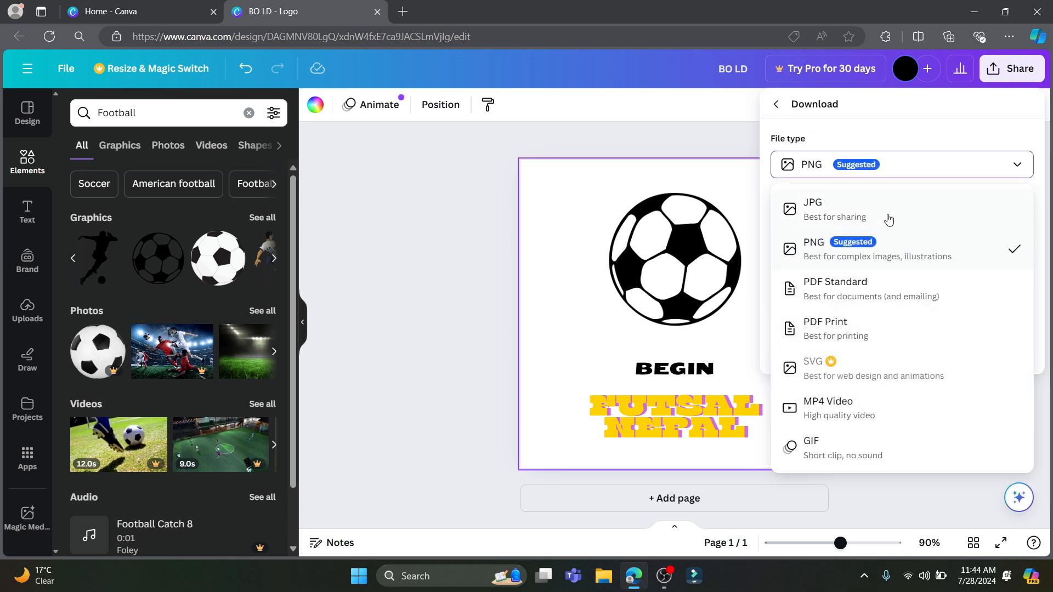
left_click(851, 165)
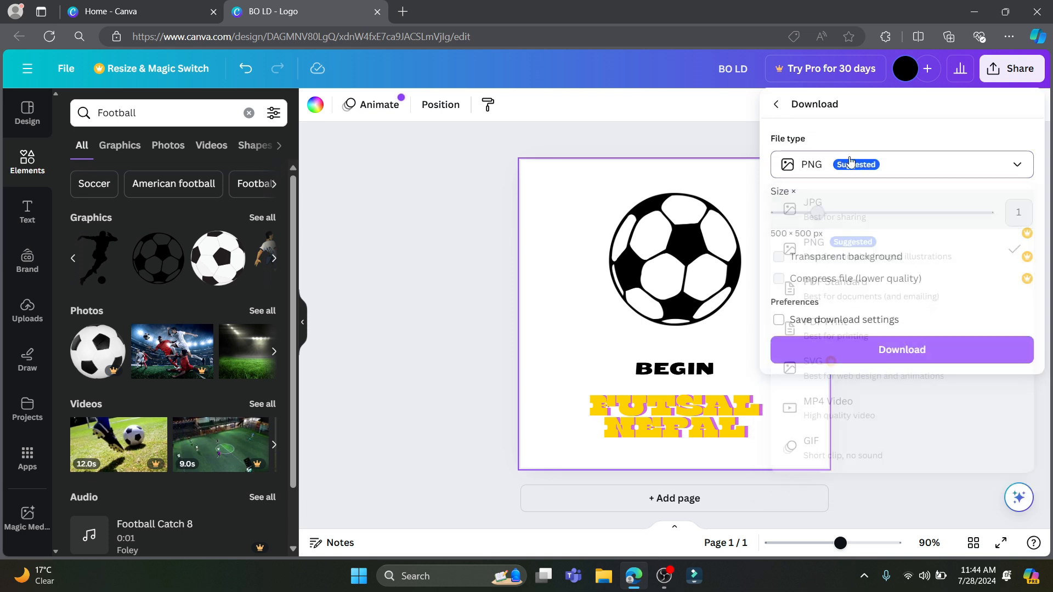
left_click(908, 351)
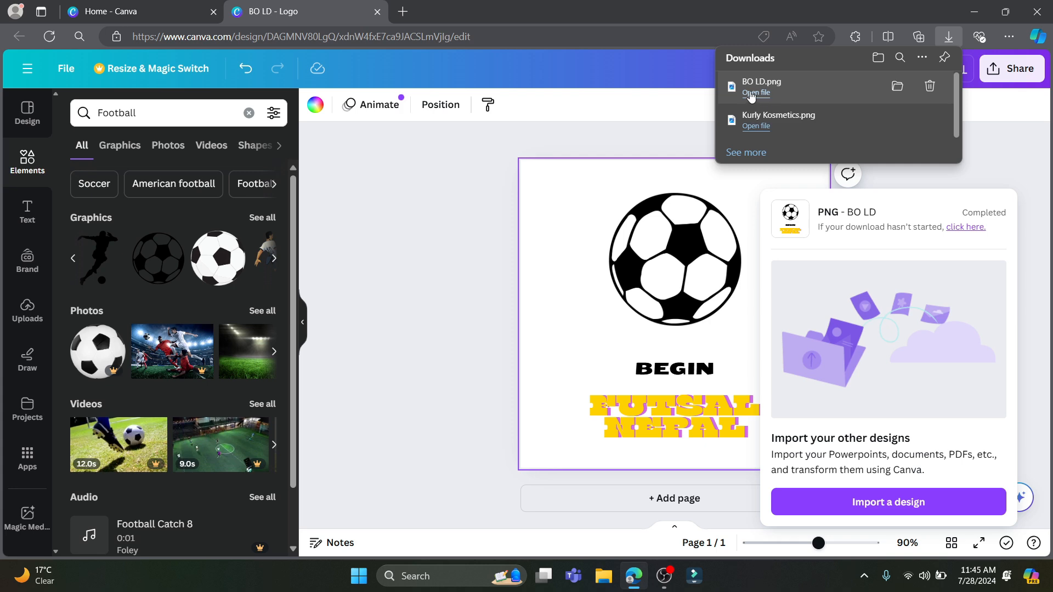
Open the downloaded BO LD.png to examine the exported logo, and close the image viewer
left_click(752, 96)
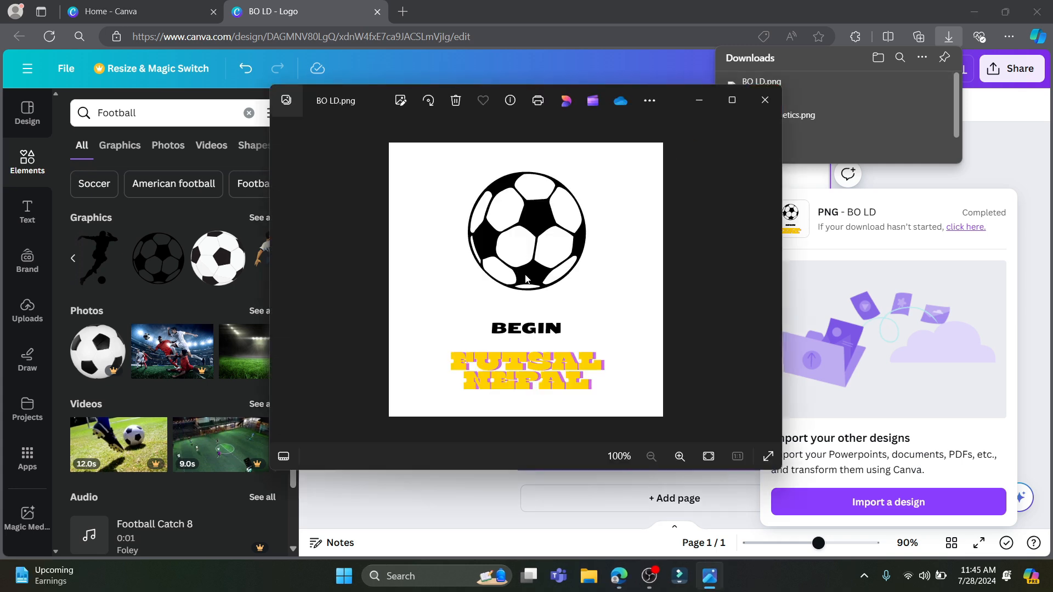
scroll(534, 282, "up", 1)
scroll(535, 283, "down", 1)
left_click(765, 100)
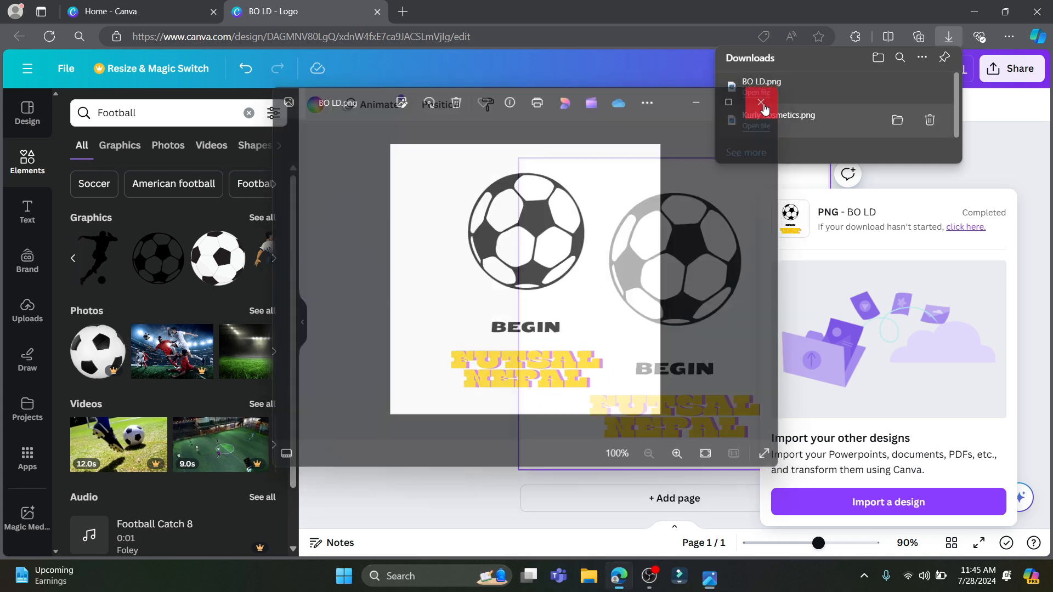
Dismiss the download list, return to the Canva home page and close the logo design's browser tab
left_click(360, 142)
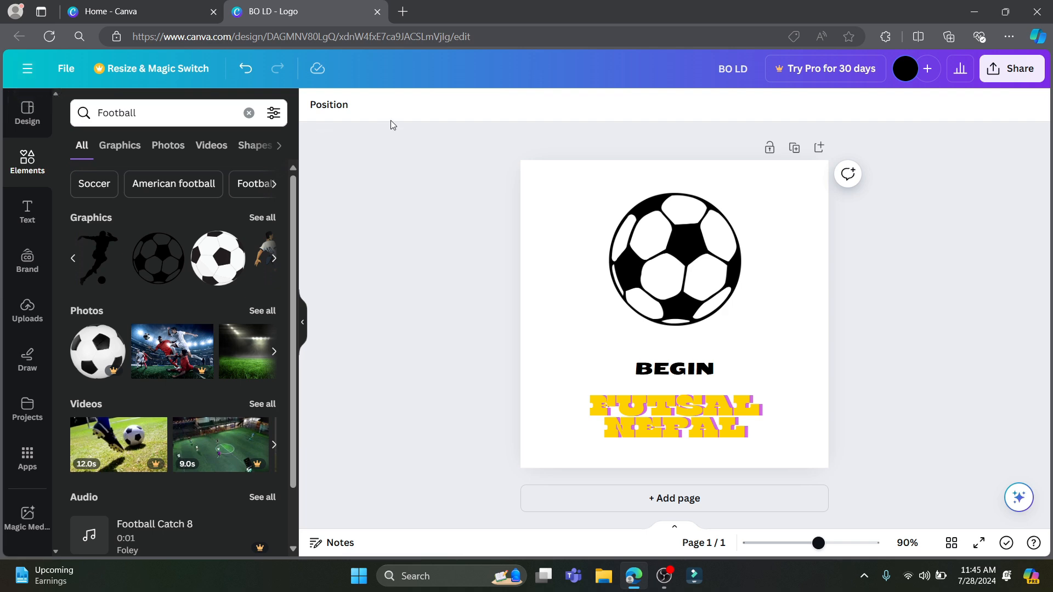
left_click(201, 5)
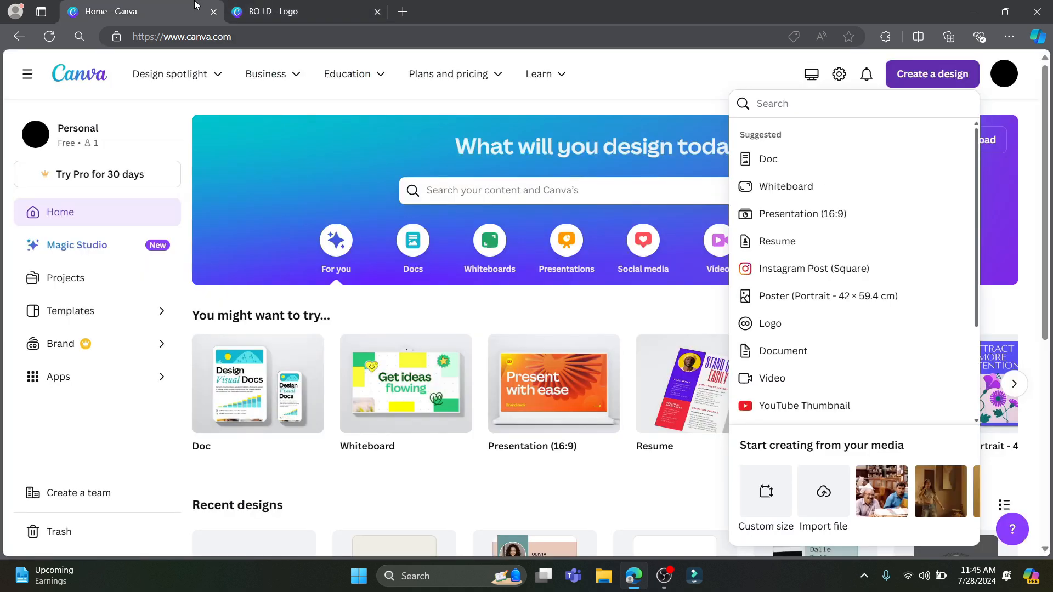
middle_click(307, 5)
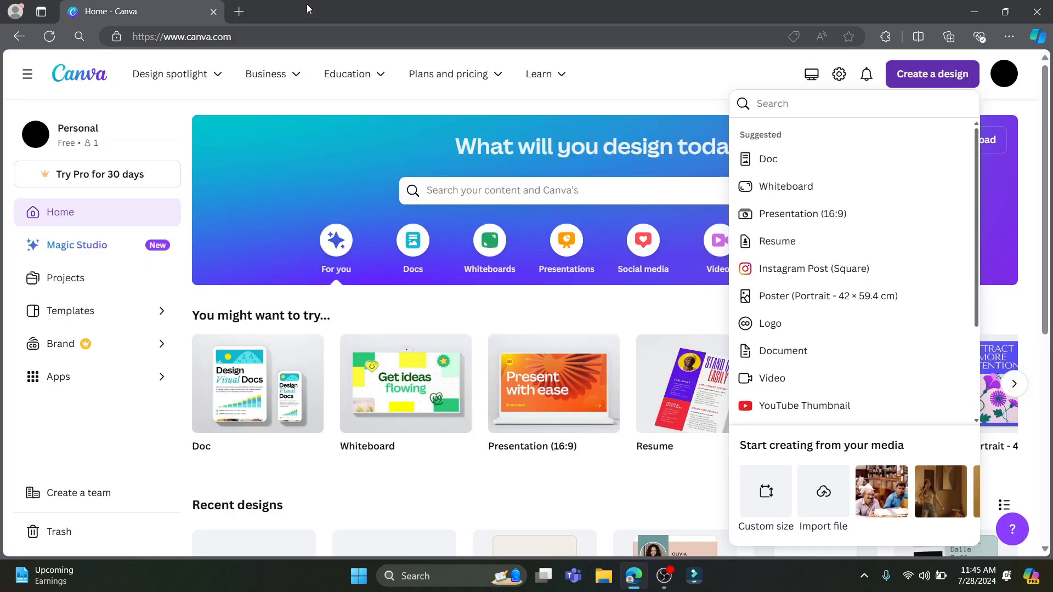